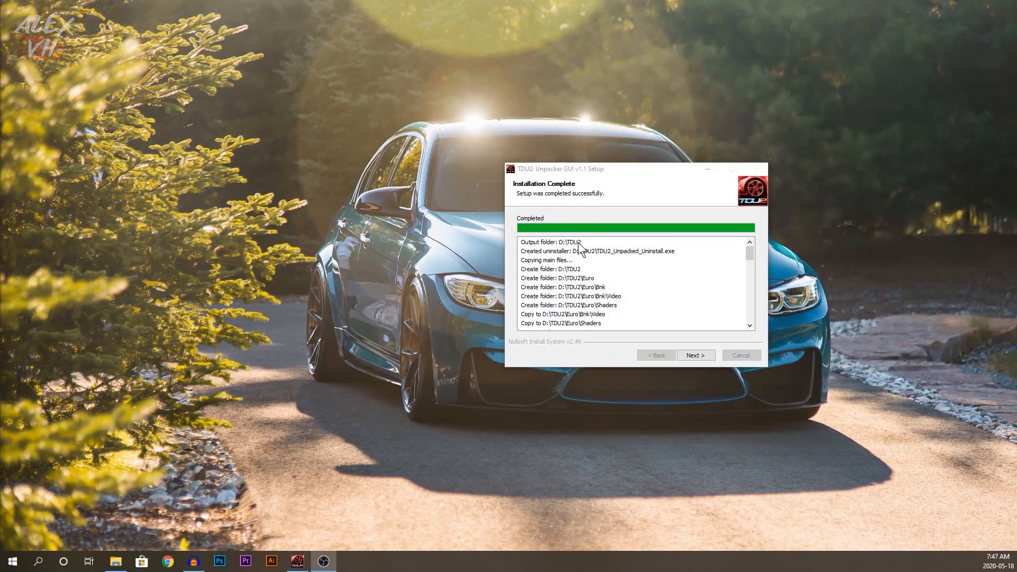
Review the TDU2: Unpacker GUI installation log through to its end, and finish the setup wizard.
{"action": "key", "text": "alt+Tab"}
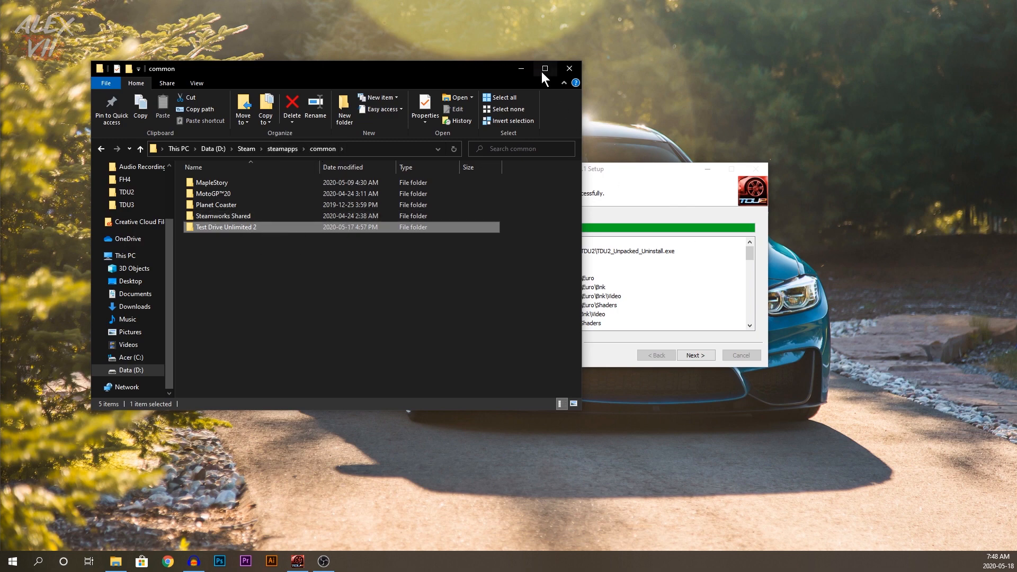
{"action": "left_click", "coordinate": [523, 68]}
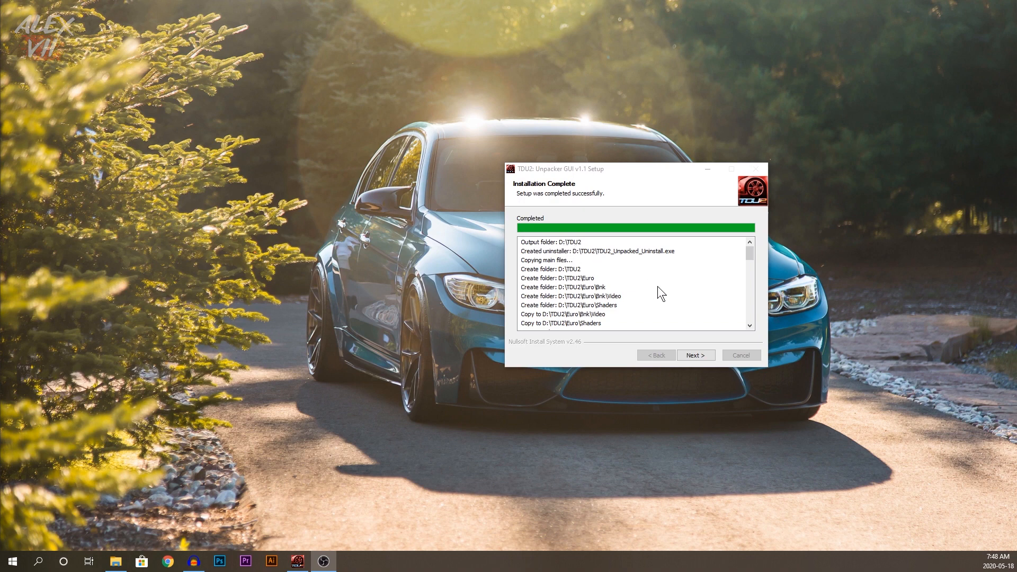
{"action": "scroll", "coordinate": [607, 276], "scroll_direction": "down", "scroll_amount": 6}
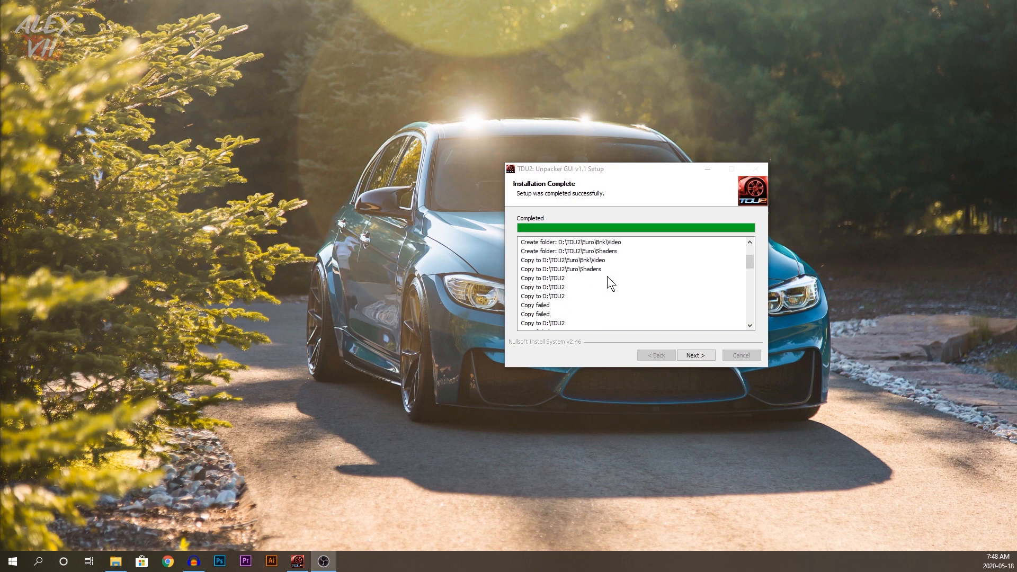
{"action": "scroll", "coordinate": [607, 276], "scroll_direction": "down", "scroll_amount": 8}
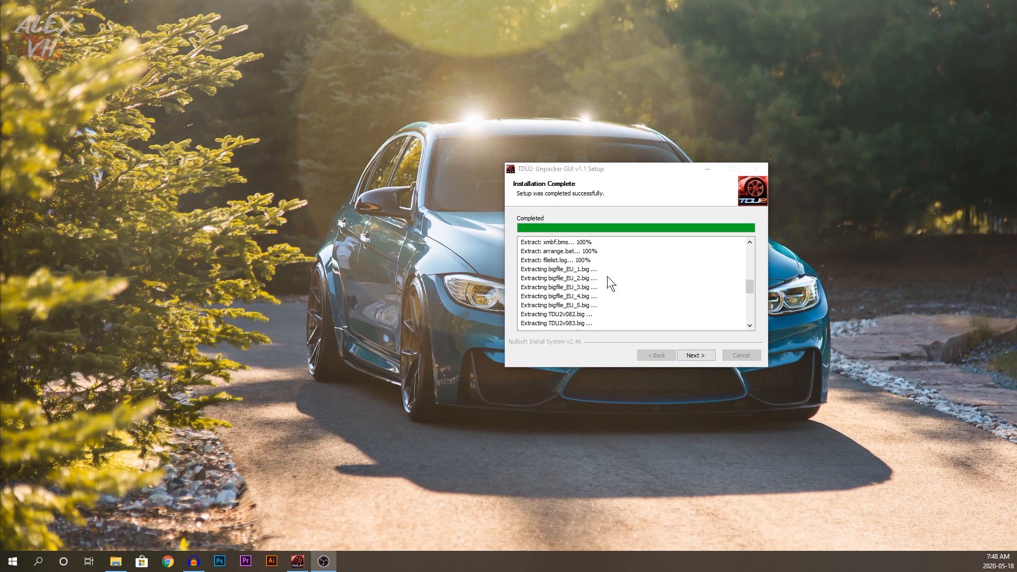
{"action": "scroll", "coordinate": [607, 276], "scroll_direction": "down", "scroll_amount": 8}
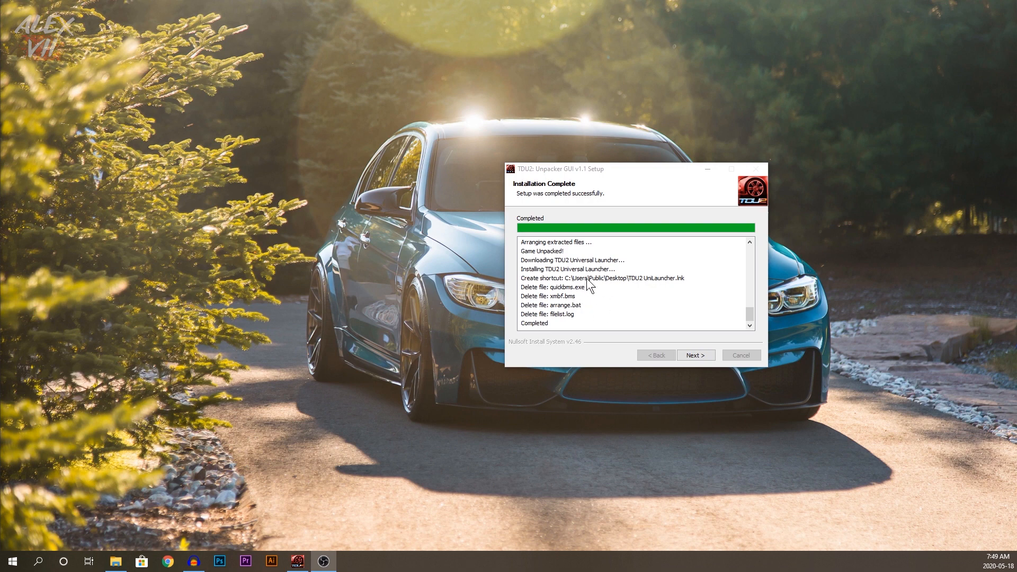
{"action": "left_click", "coordinate": [697, 355]}
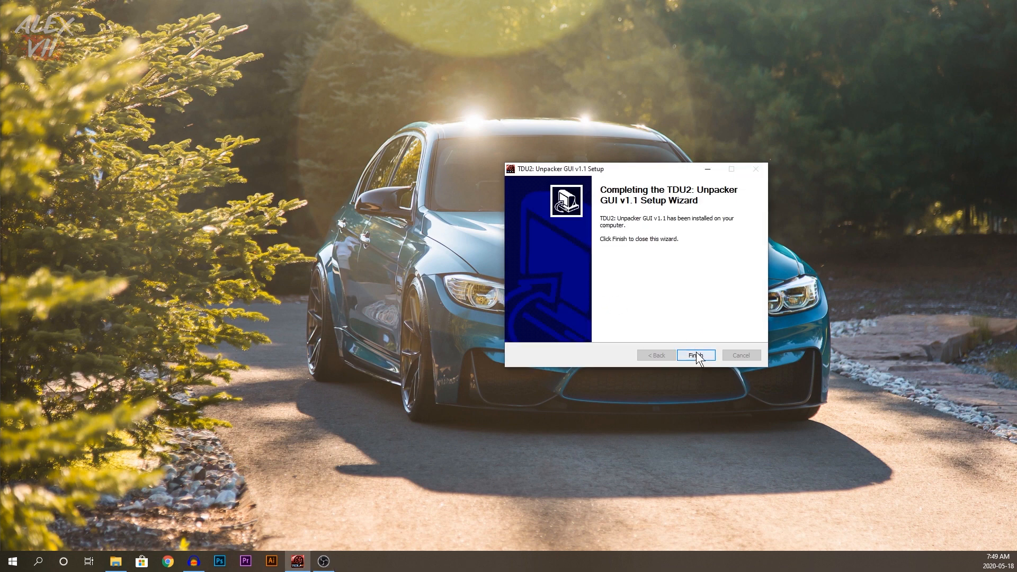
{"action": "left_click", "coordinate": [696, 355]}
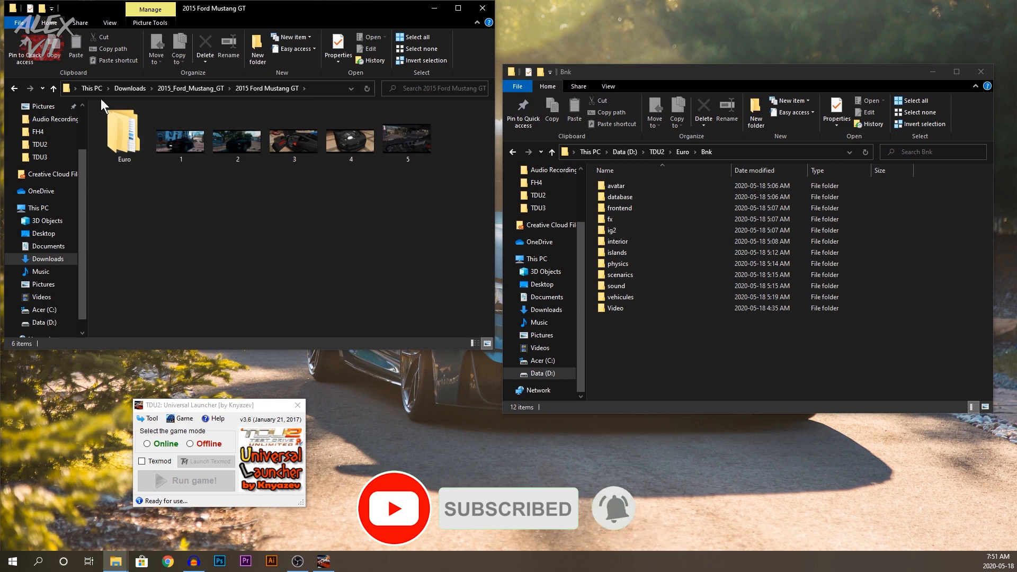
Open the Euro\Bnk\vehicules folder in both the 2015 Ford Mustang GT mod download and the D:\TDU2 game directory.
{"action": "left_click", "coordinate": [128, 150]}
{"action": "double_click", "coordinate": [129, 150]}
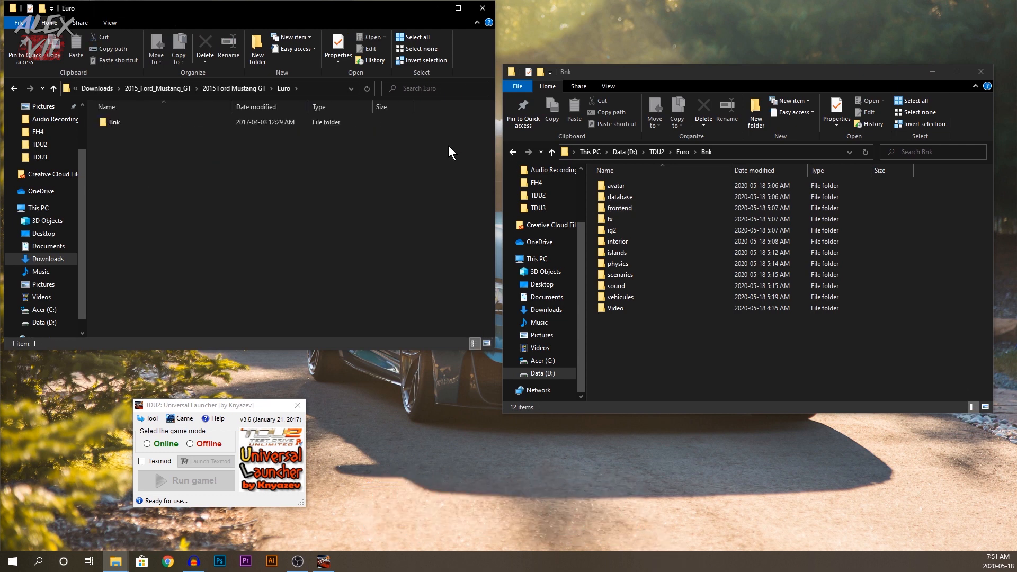
{"action": "double_click", "coordinate": [220, 125]}
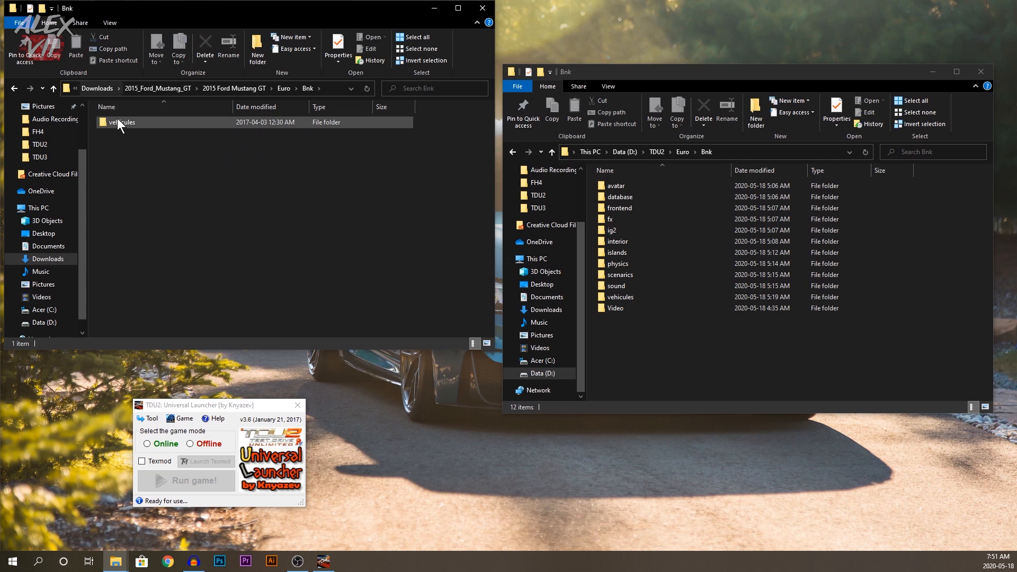
{"action": "double_click", "coordinate": [645, 296]}
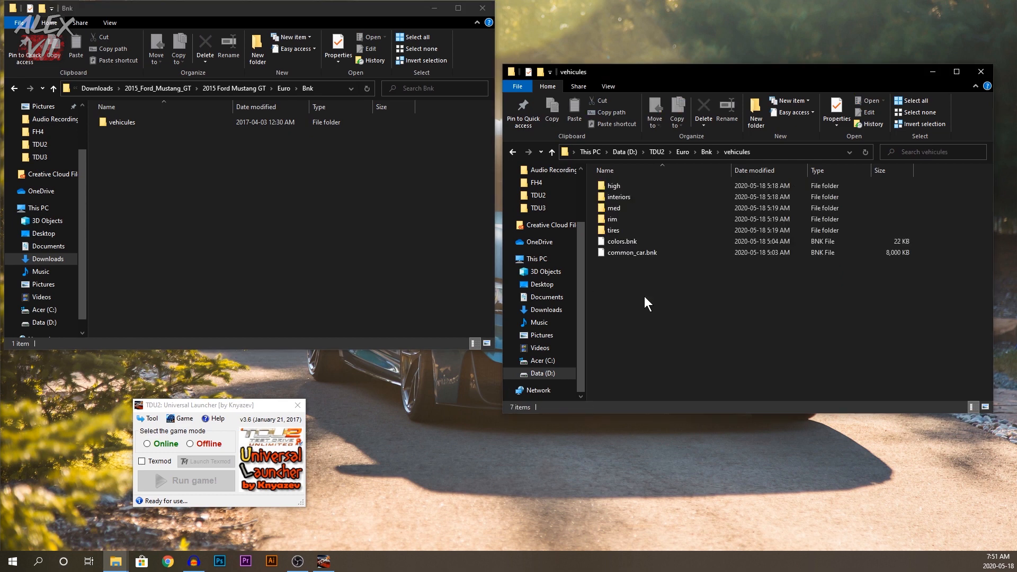
{"action": "double_click", "coordinate": [176, 124]}
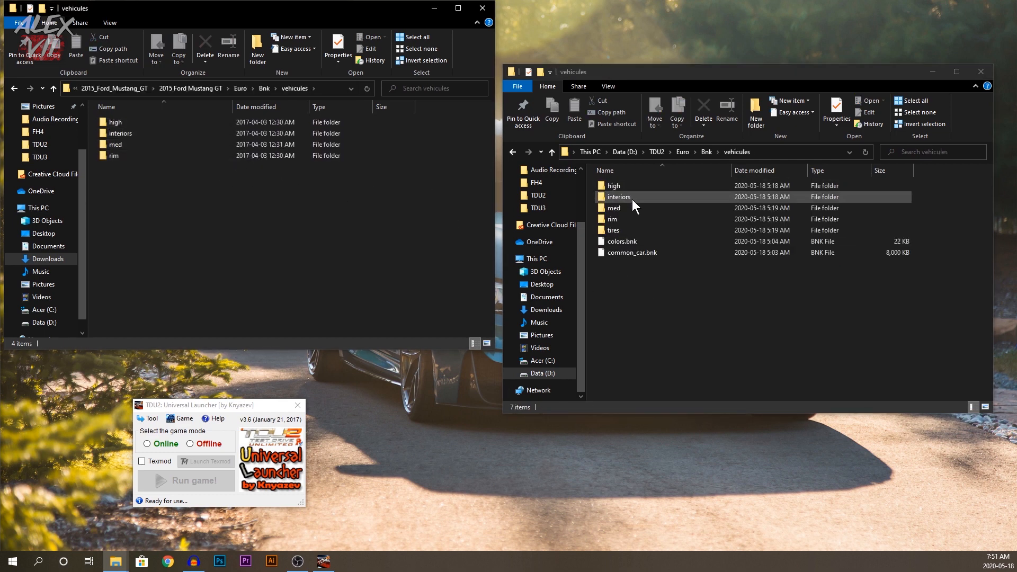
Move mustang_gt.bnk from the mod's high folder into the game's high folder, replacing the existing file.
{"action": "double_click", "coordinate": [179, 121]}
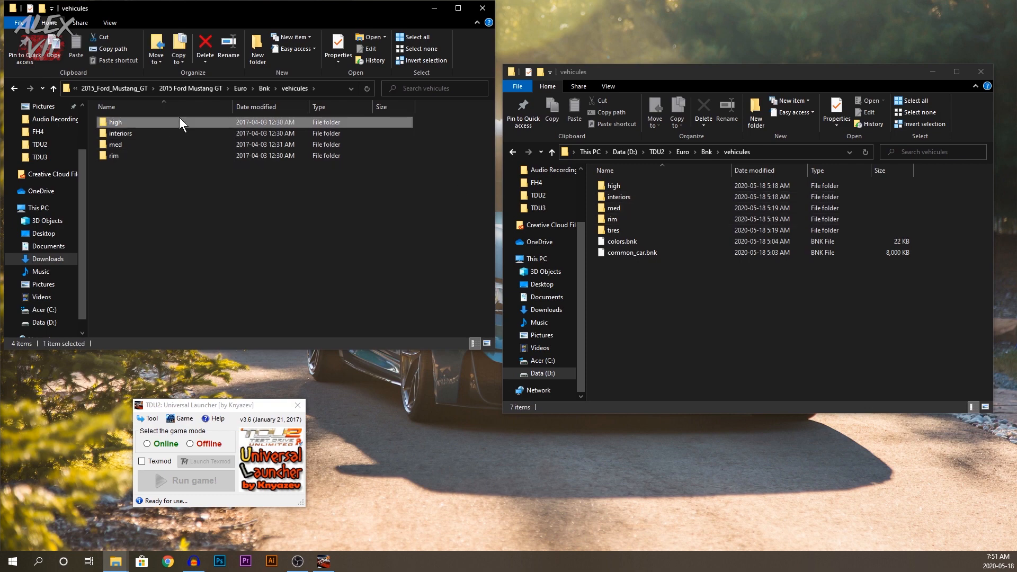
{"action": "double_click", "coordinate": [625, 185]}
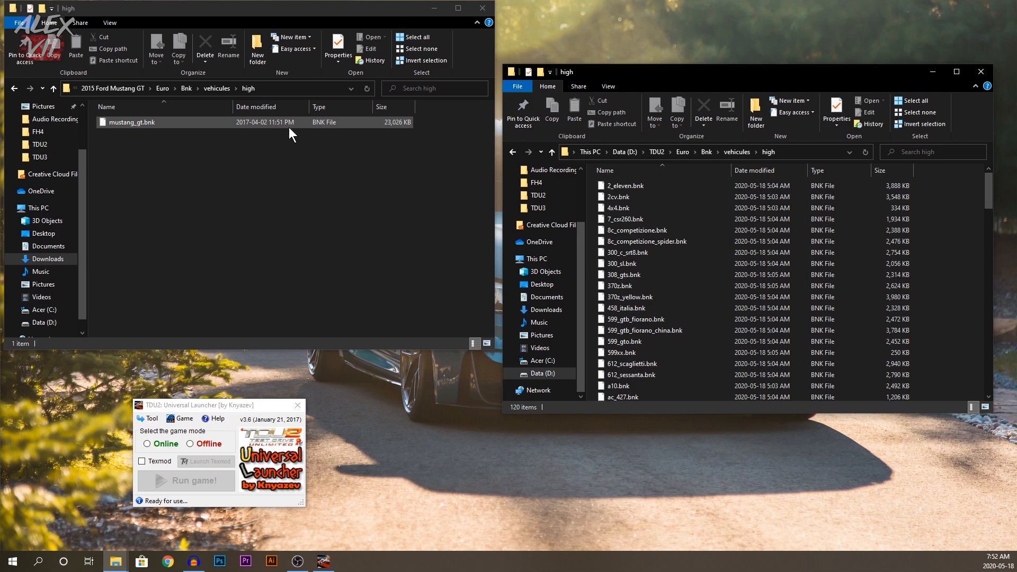
{"action": "mouse_move", "coordinate": [187, 119]}
{"action": "left_mouse_down"}
{"action": "mouse_move", "coordinate": [298, 233]}
{"action": "mouse_move", "coordinate": [238, 120]}
{"action": "mouse_move", "coordinate": [419, 234]}
{"action": "mouse_move", "coordinate": [676, 262]}
{"action": "left_mouse_up"}
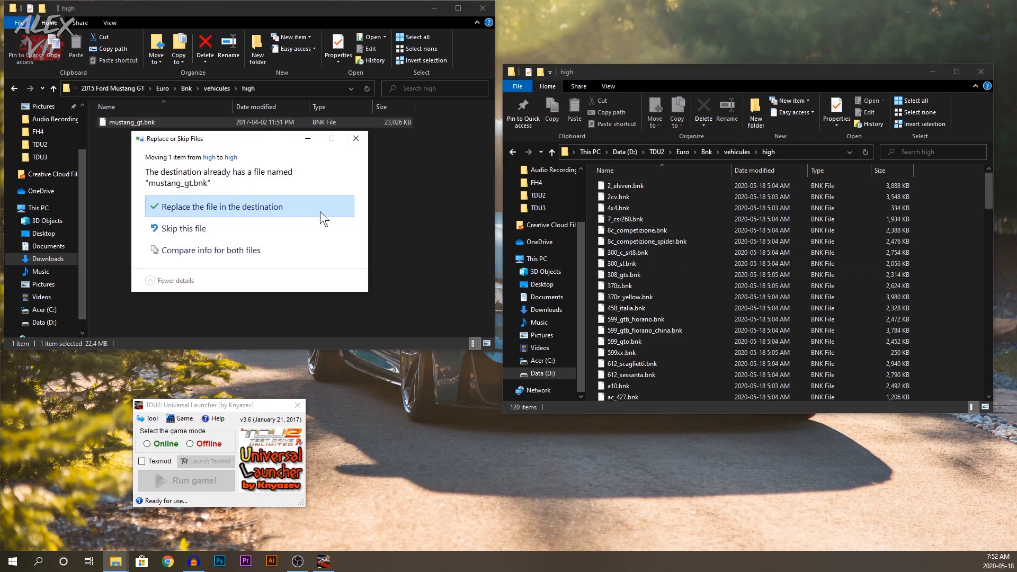
{"action": "left_click", "coordinate": [205, 212]}
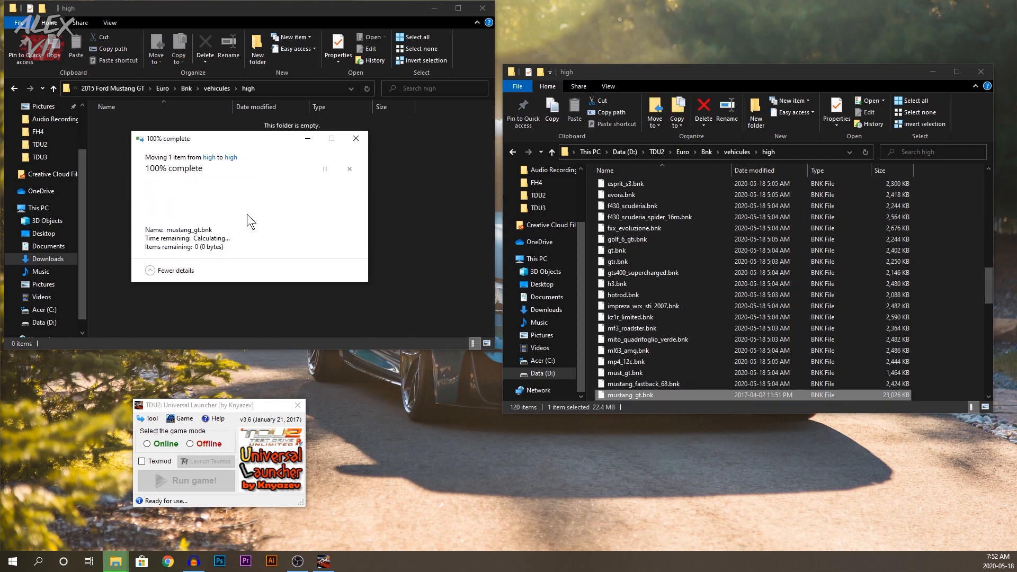
Move mustang_gt_i.bnk from the mod's interiors folder into the game's interiors folder, replacing the existing file.
{"action": "left_click", "coordinate": [219, 89]}
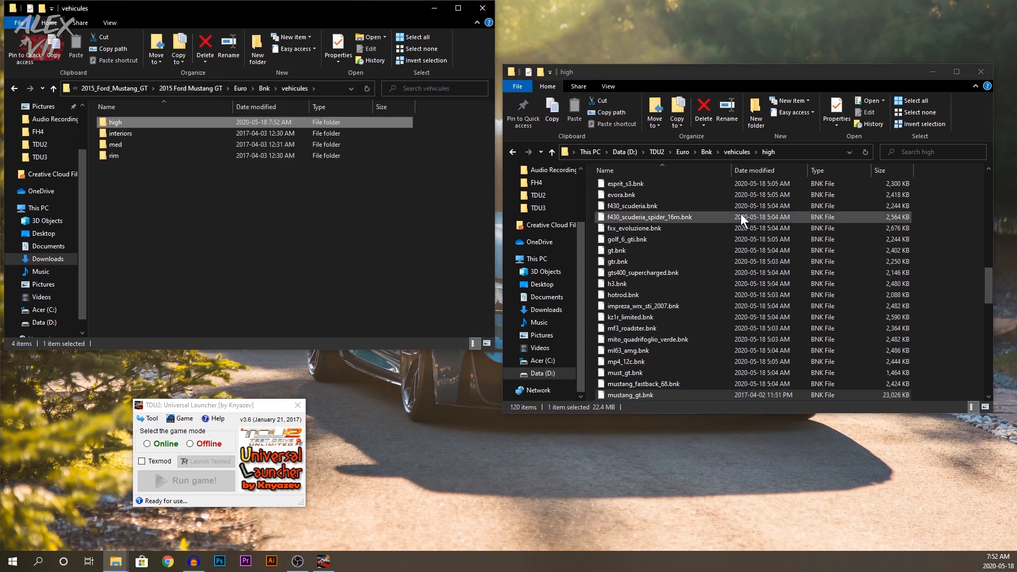
{"action": "left_click", "coordinate": [729, 153]}
{"action": "double_click", "coordinate": [183, 133]}
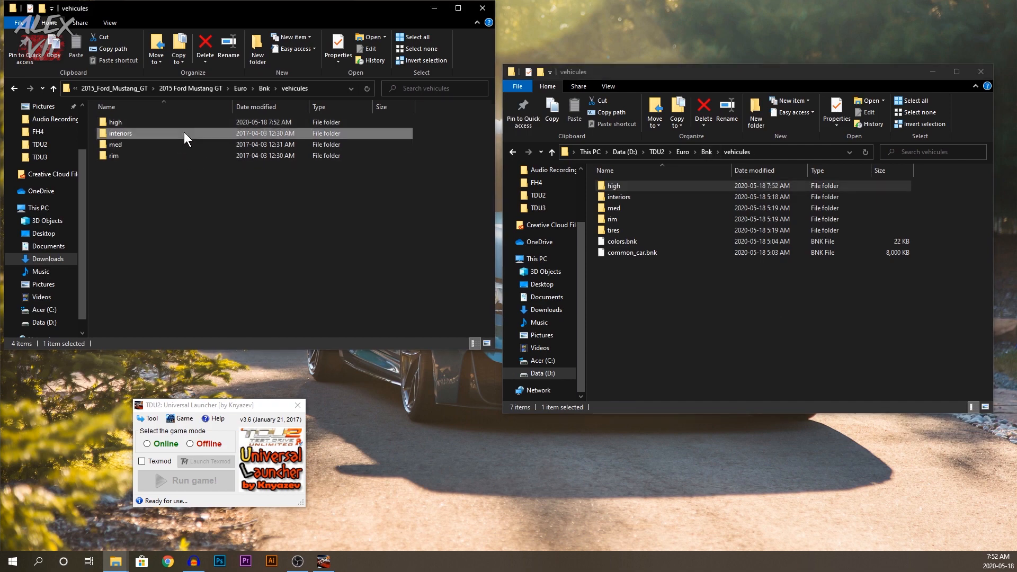
{"action": "double_click", "coordinate": [623, 197]}
{"action": "left_click_drag", "start_coordinate": [310, 126], "coordinate": [649, 265]}
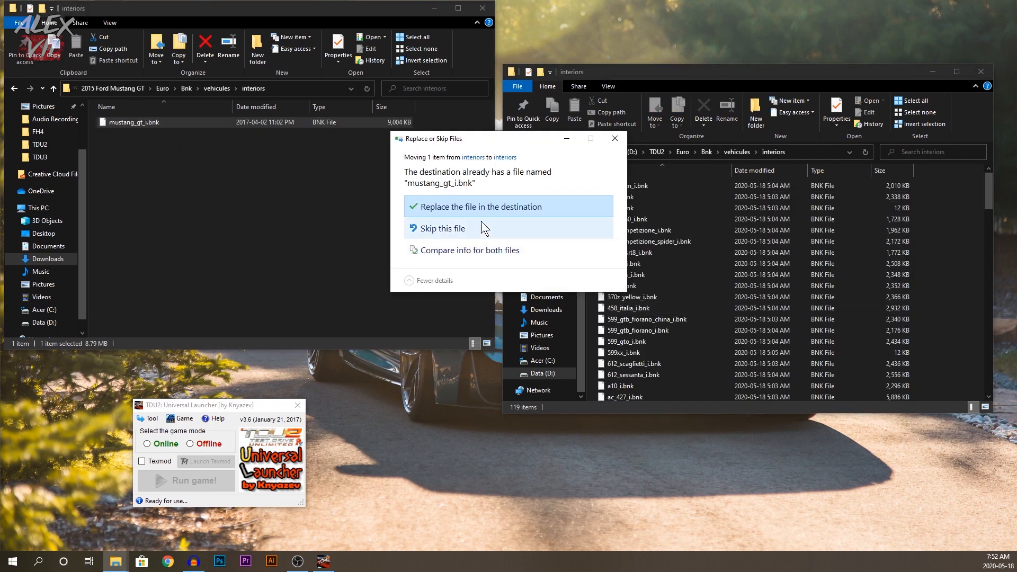
{"action": "left_click", "coordinate": [408, 204]}
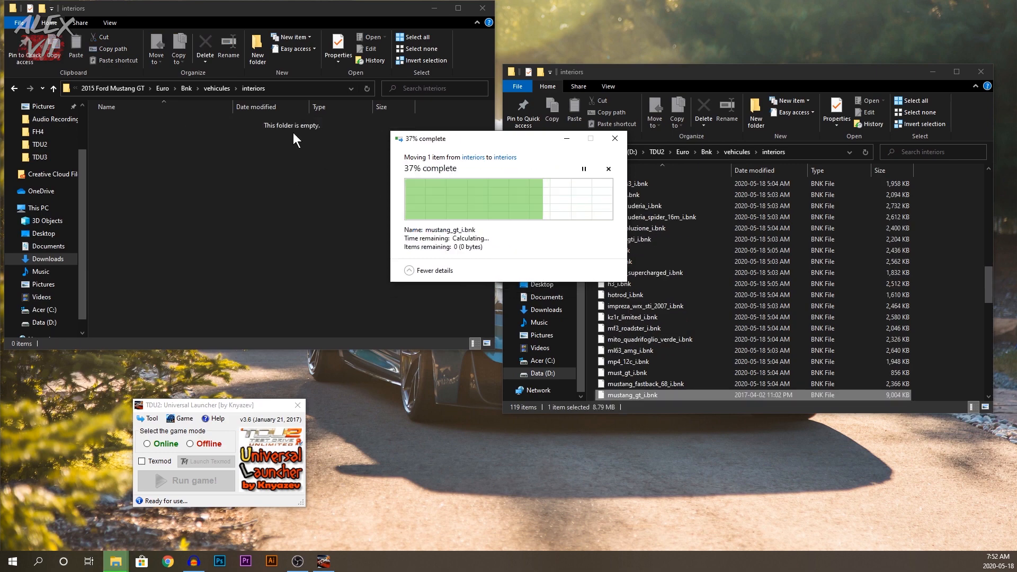
Move mustang_gt_med.bnk from the mod's med folder into the game's med folder, replacing the existing file.
{"action": "left_click", "coordinate": [227, 91]}
{"action": "left_click_drag", "start_coordinate": [270, 235], "coordinate": [201, 214]}
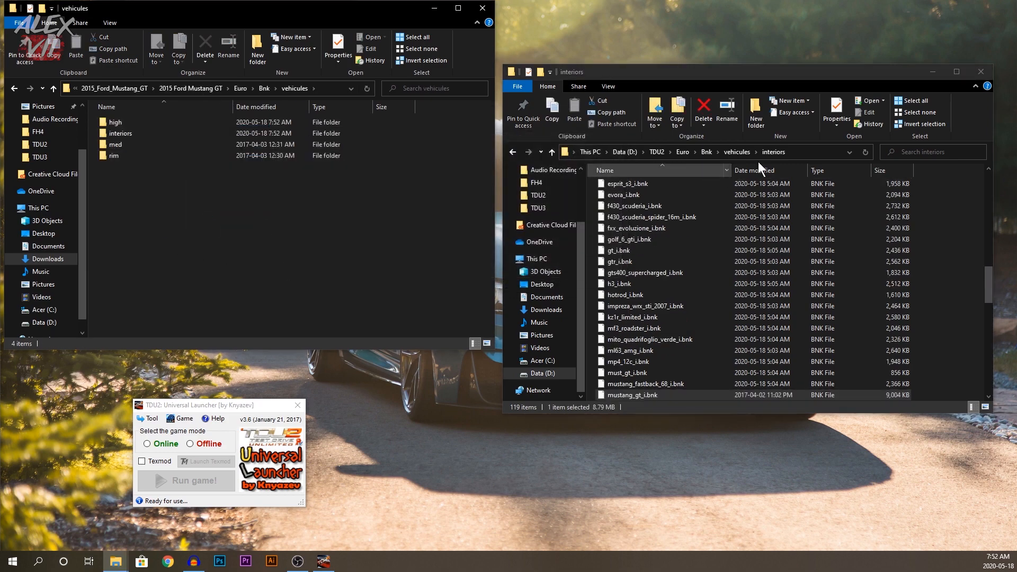
{"action": "left_click", "coordinate": [731, 152]}
{"action": "left_click", "coordinate": [176, 146]}
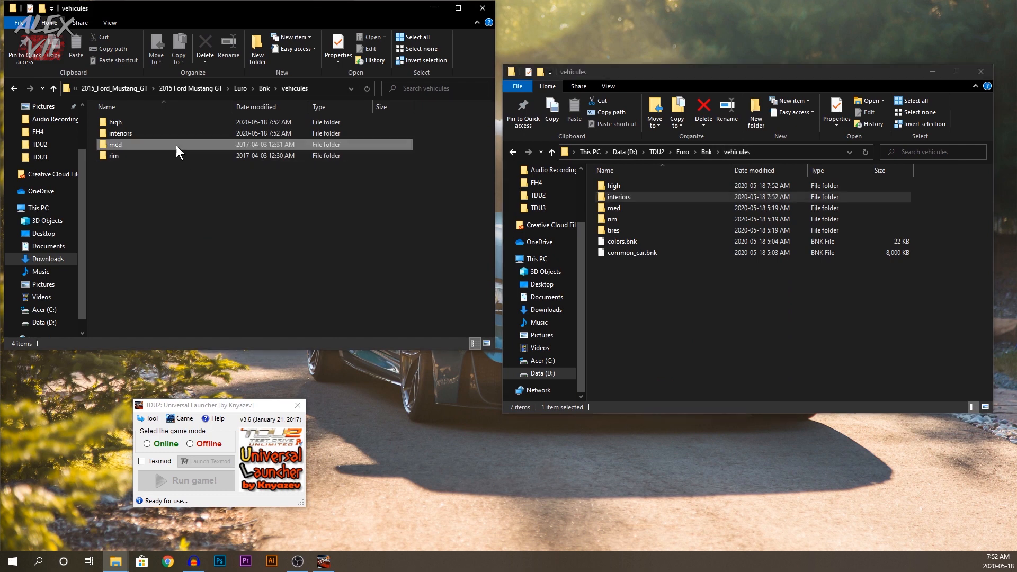
{"action": "double_click", "coordinate": [176, 145]}
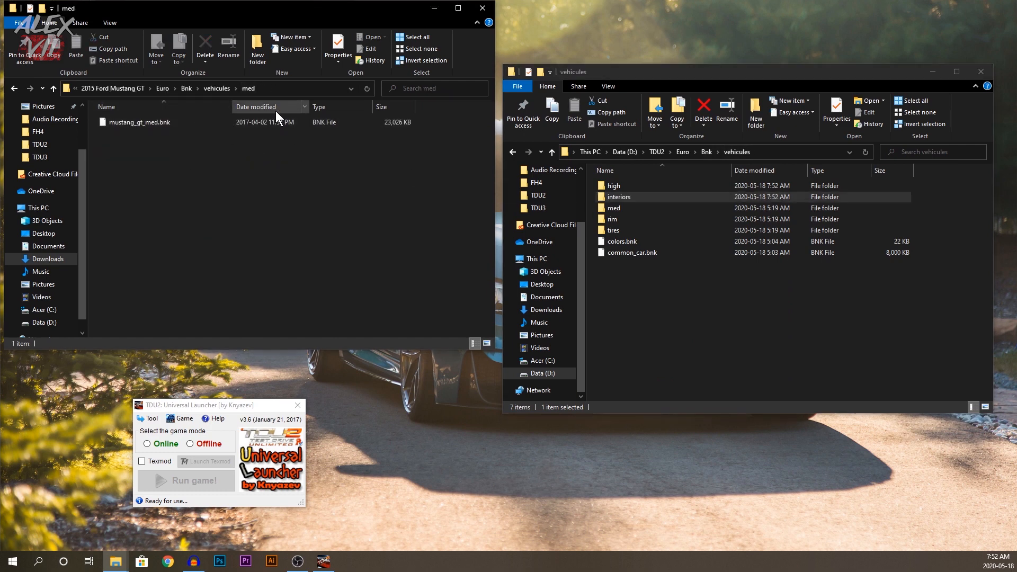
{"action": "double_click", "coordinate": [633, 210]}
{"action": "left_click", "coordinate": [187, 126]}
{"action": "left_click_drag", "start_coordinate": [199, 123], "coordinate": [696, 300]}
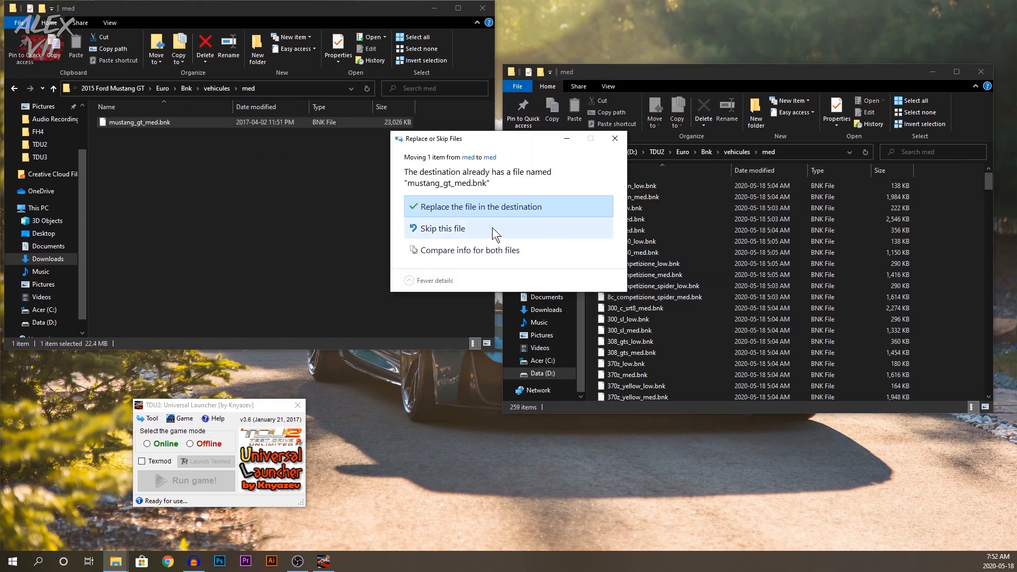
{"action": "left_click", "coordinate": [516, 209]}
Move mustang_gt_f_01.bnk from the mod's rim\ford folder into the game's rim\ford folder, replacing the existing file.
{"action": "key", "text": "alt+Up"}
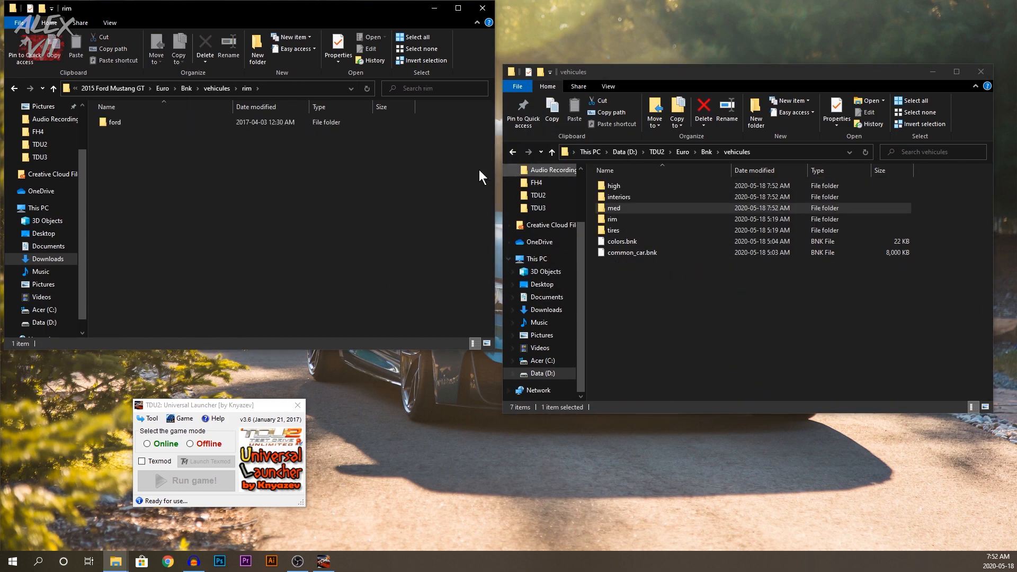
{"action": "double_click", "coordinate": [630, 222]}
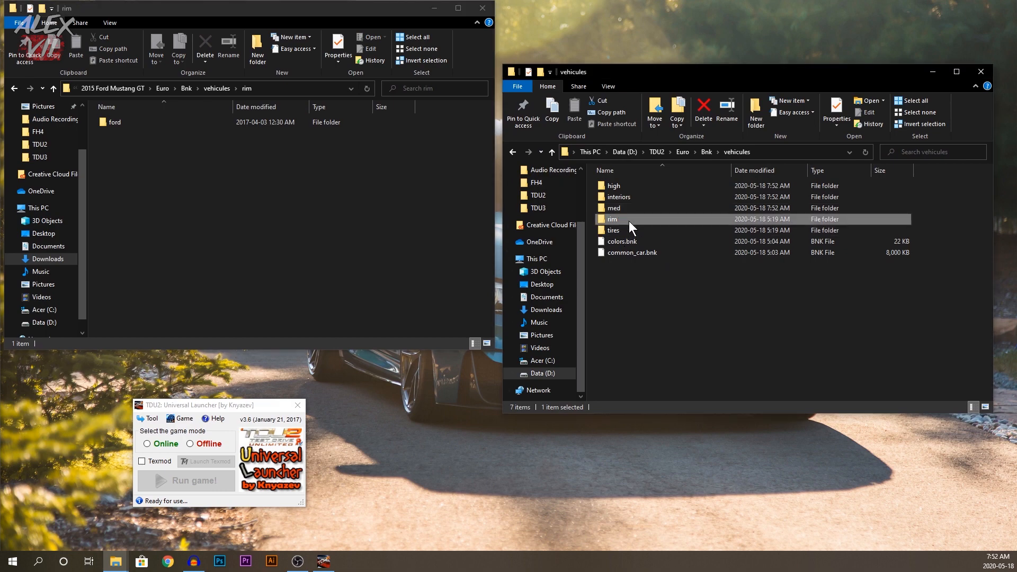
{"action": "scroll", "coordinate": [638, 313], "scroll_direction": "down", "scroll_amount": 1}
{"action": "double_click", "coordinate": [627, 291]}
{"action": "left_click", "coordinate": [223, 120]}
{"action": "double_click", "coordinate": [223, 120]}
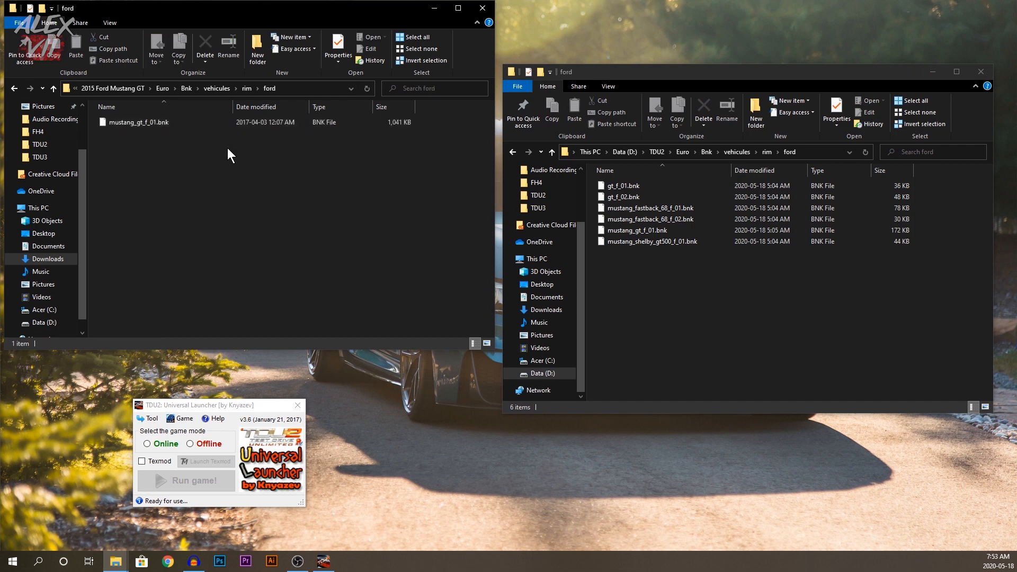
{"action": "left_click_drag", "start_coordinate": [163, 123], "coordinate": [734, 280]}
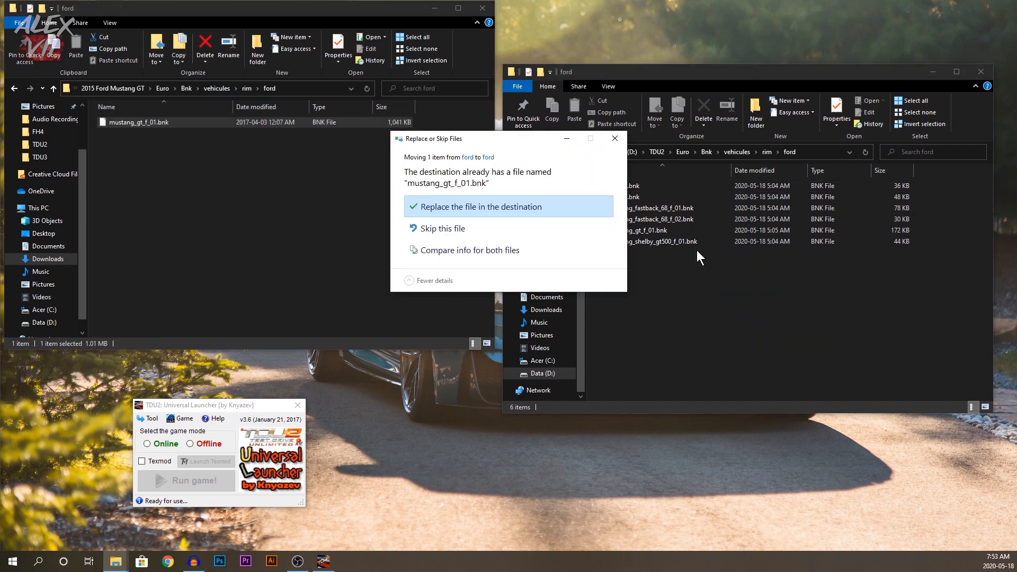
{"action": "left_click", "coordinate": [429, 205]}
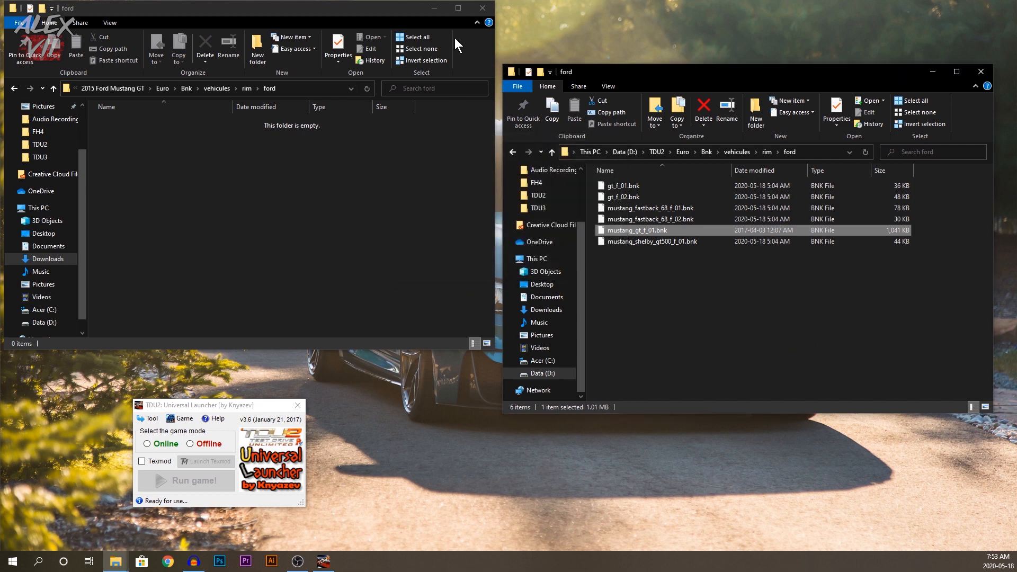
{"action": "left_click", "coordinate": [679, 220]}
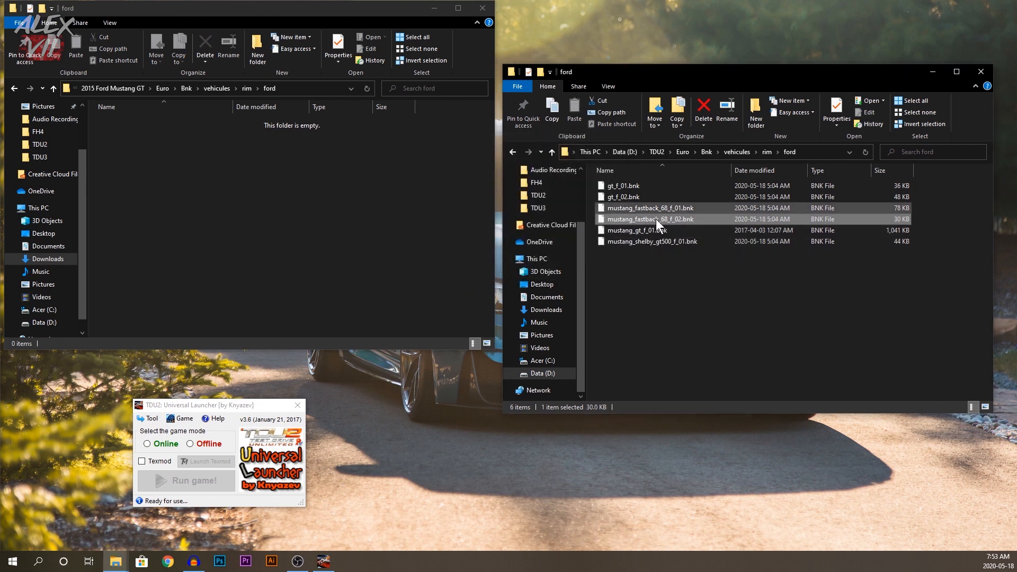
{"action": "left_click", "coordinate": [647, 204]}
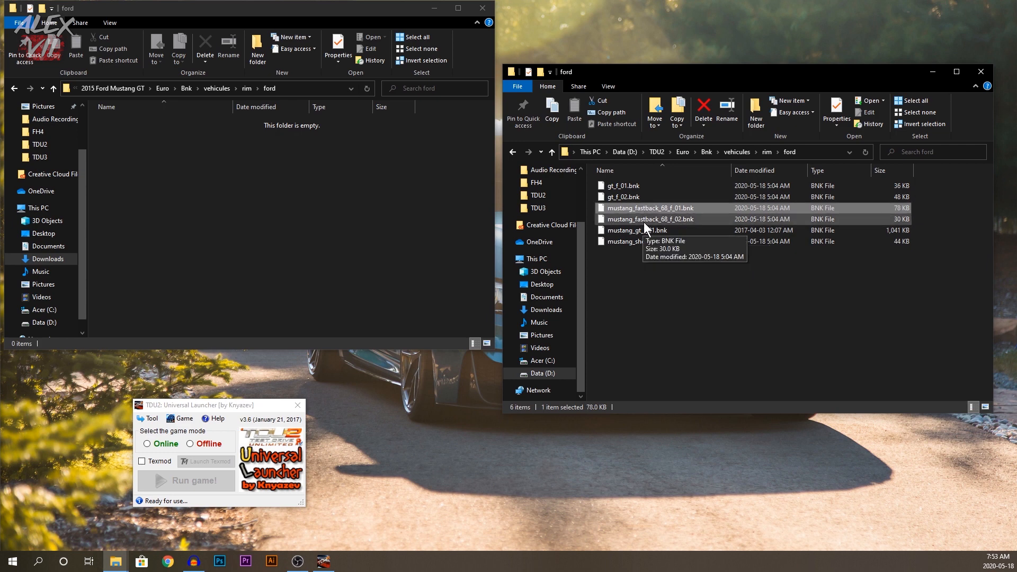
{"action": "left_click", "coordinate": [645, 231]}
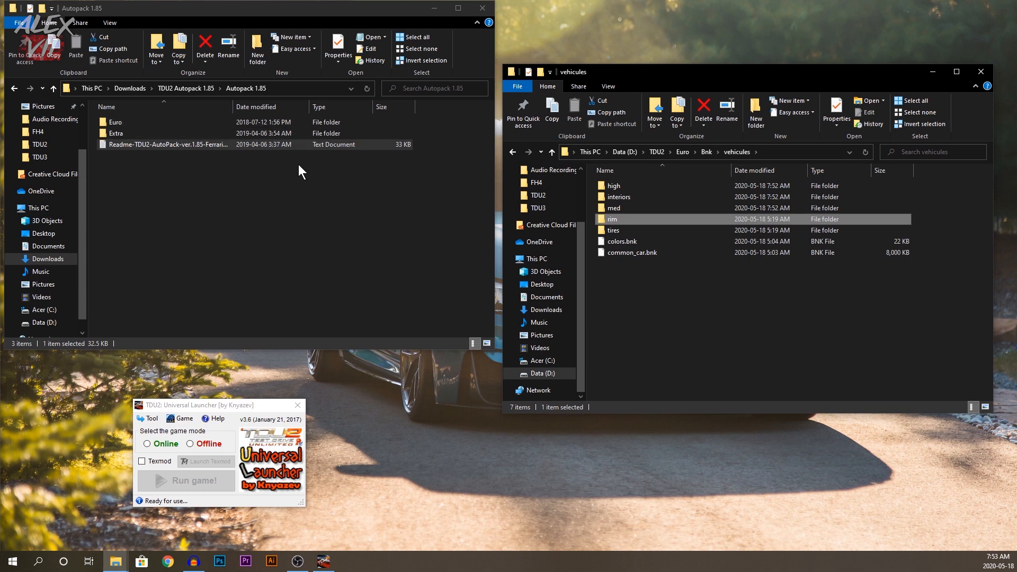
Check the Autopack 1.85 Extra folder, and open Euro\Bnk in both the autopack and the TDU2 game directory.
{"action": "double_click", "coordinate": [221, 128]}
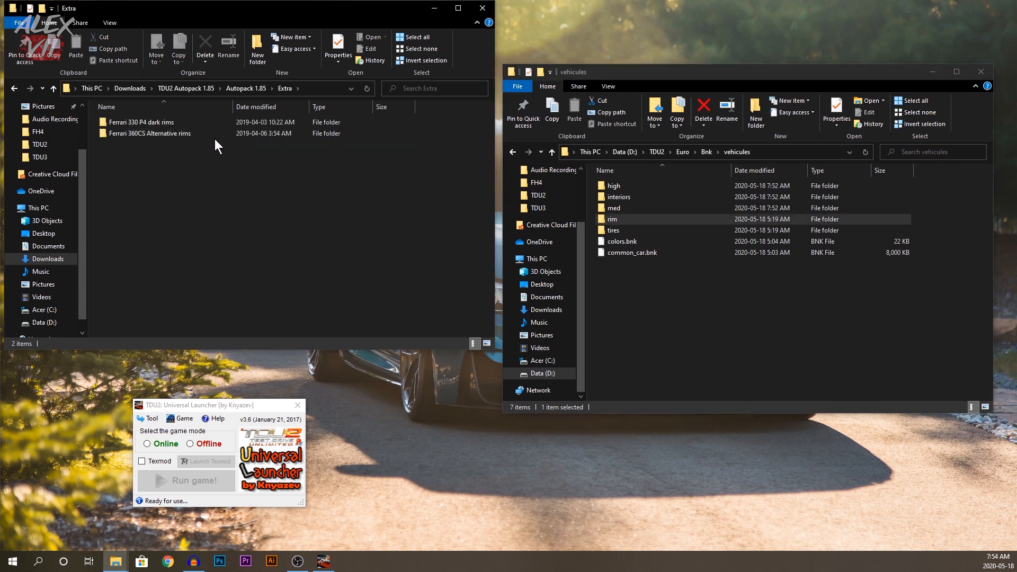
{"action": "left_click", "coordinate": [252, 88]}
{"action": "double_click", "coordinate": [176, 123]}
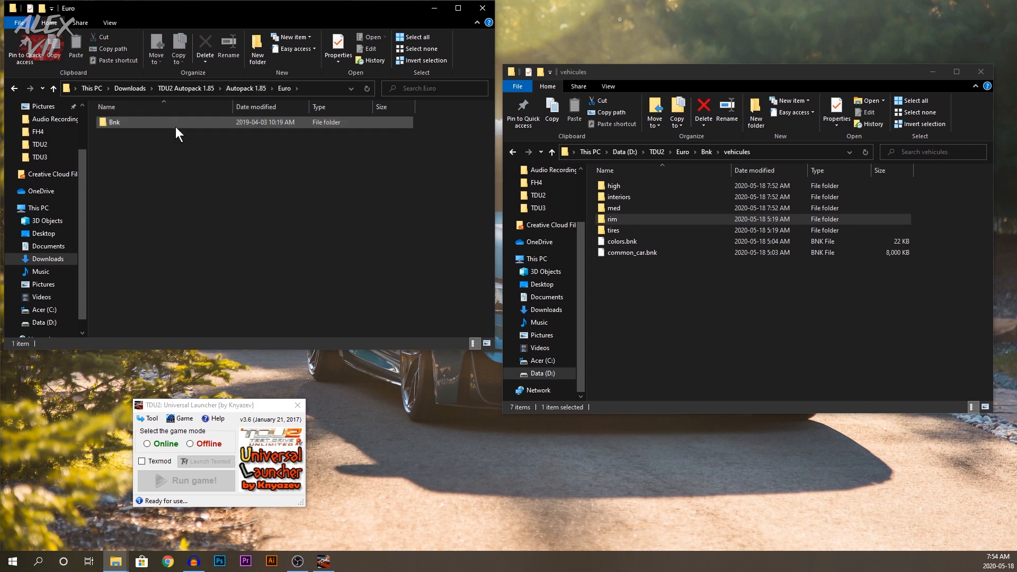
{"action": "double_click", "coordinate": [176, 123]}
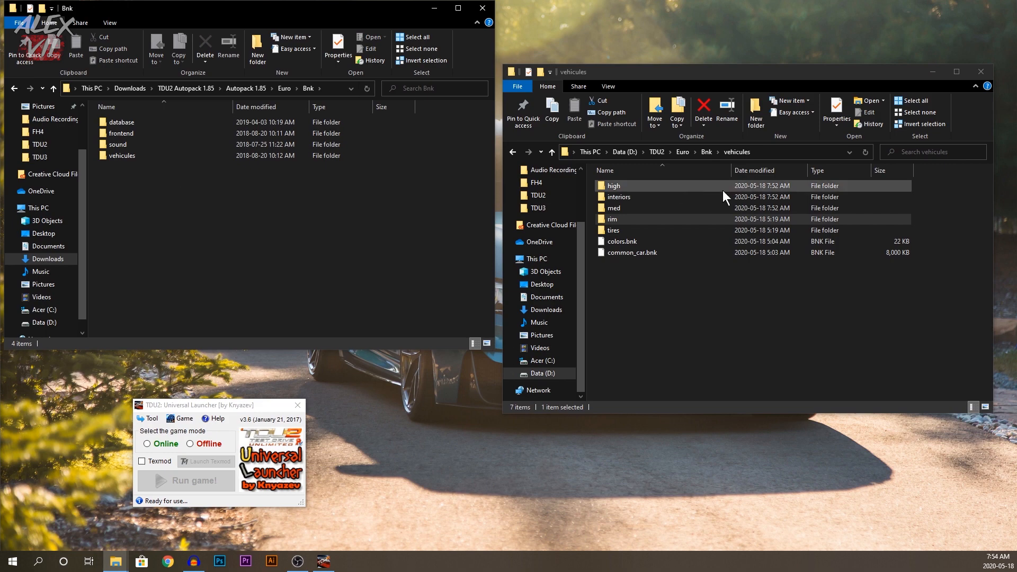
{"action": "left_click", "coordinate": [707, 153]}
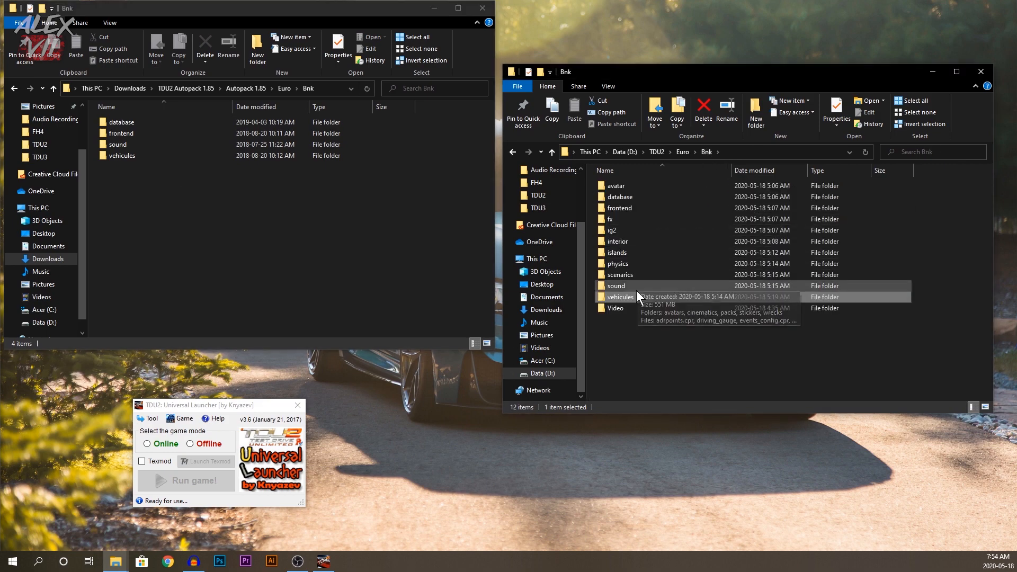
Move camerasingame.xmb and db_data.cpr from the autopack's database folder into the game's Euro\Bnk\database folder, replacing the existing files.
{"action": "double_click", "coordinate": [620, 197]}
{"action": "double_click", "coordinate": [144, 122]}
{"action": "left_click_drag", "start_coordinate": [228, 194], "coordinate": [701, 373]}
{"action": "left_click", "coordinate": [486, 197]}
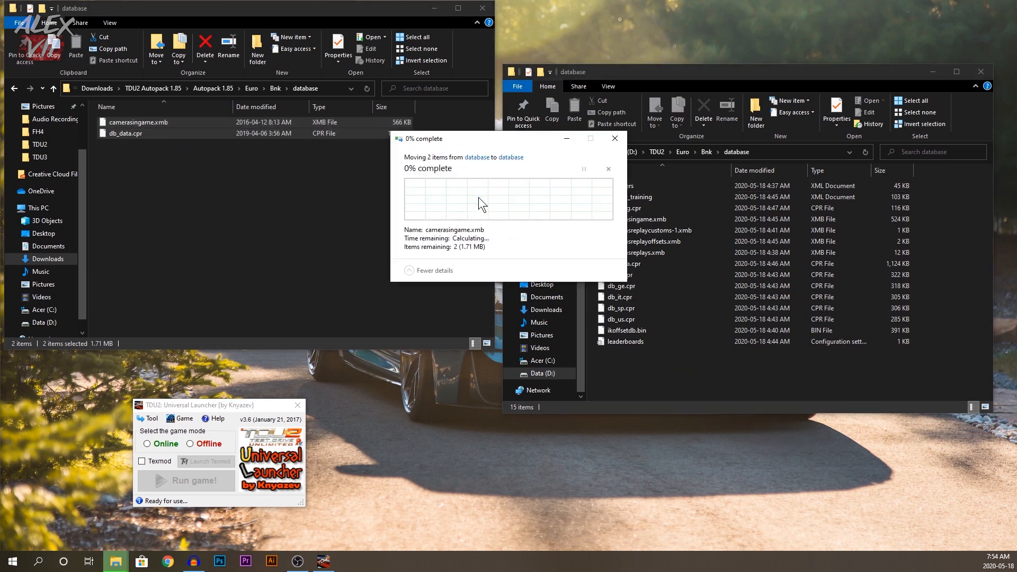
Move the frontend, sound and vehicules folders from the autopack's Bnk folder into the game's Bnk folder, replacing files with the same names.
{"action": "left_click", "coordinate": [275, 89]}
{"action": "left_click_drag", "start_coordinate": [277, 227], "coordinate": [212, 138]}
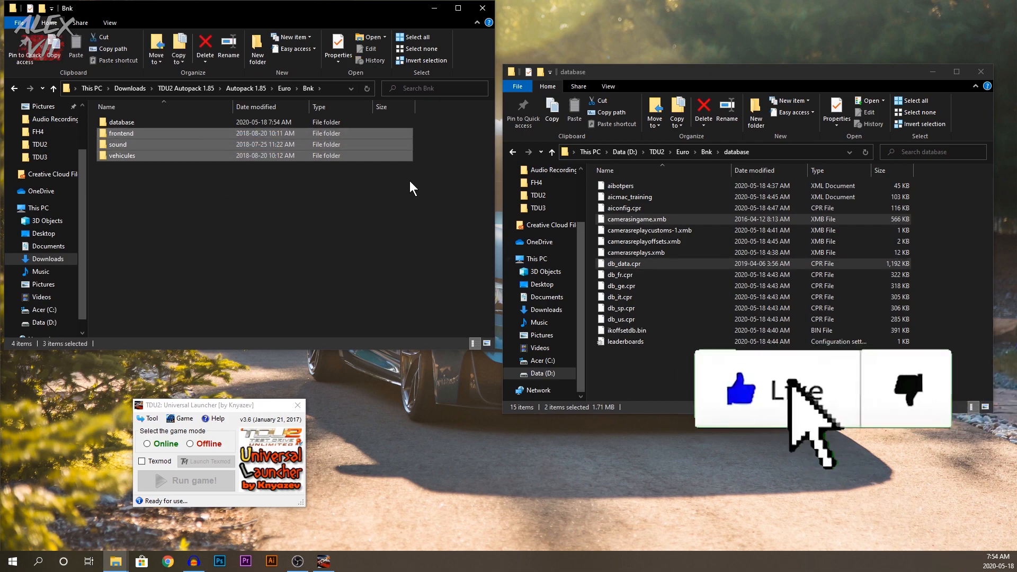
{"action": "left_click", "coordinate": [705, 150]}
{"action": "left_click_drag", "start_coordinate": [215, 160], "coordinate": [718, 372]}
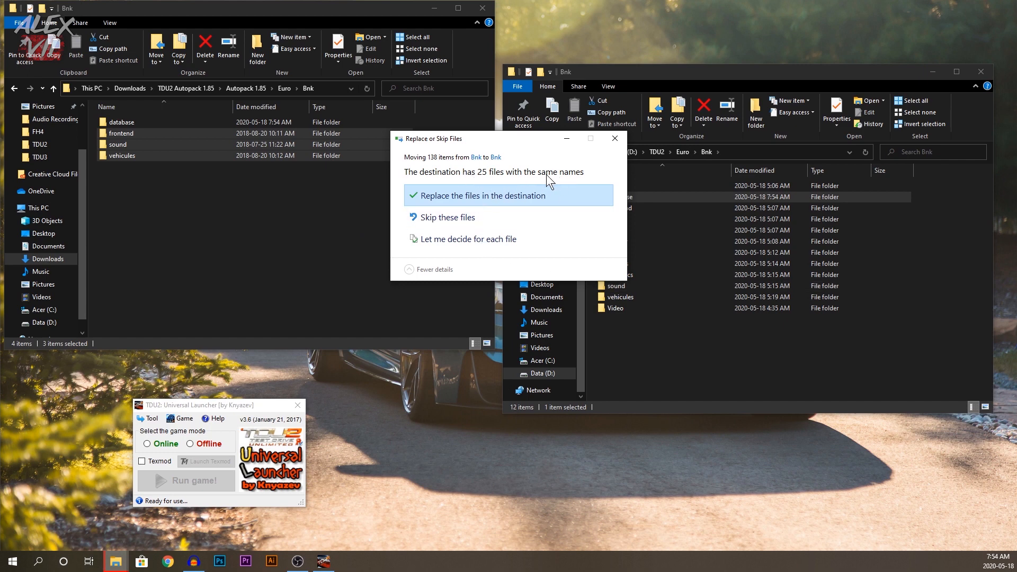
{"action": "left_click", "coordinate": [466, 195]}
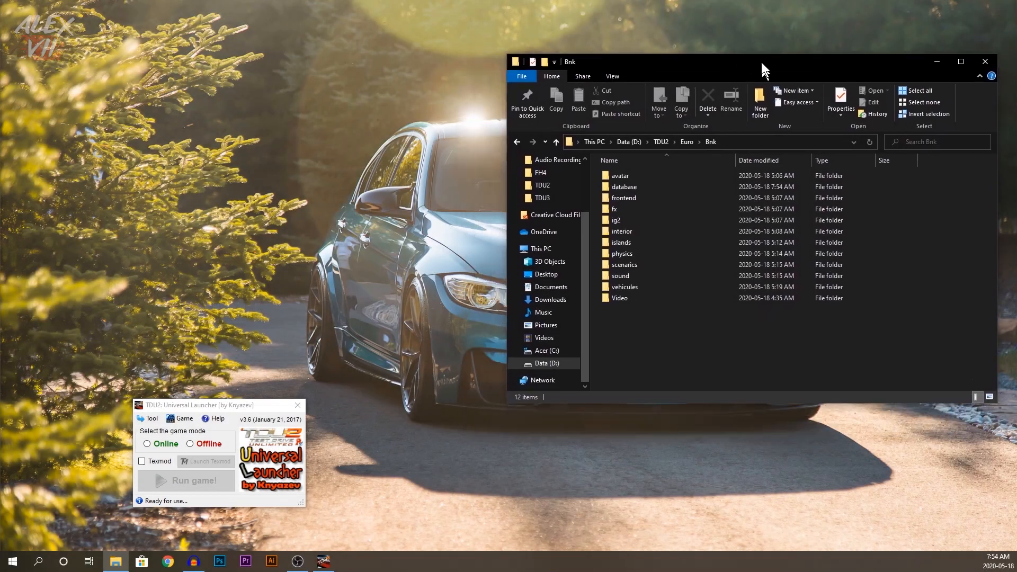
Place the TDU2 Universal Launcher window over the game's Bnk folder window and open the launcher's settings.
{"action": "left_click_drag", "start_coordinate": [761, 62], "coordinate": [683, 56]}
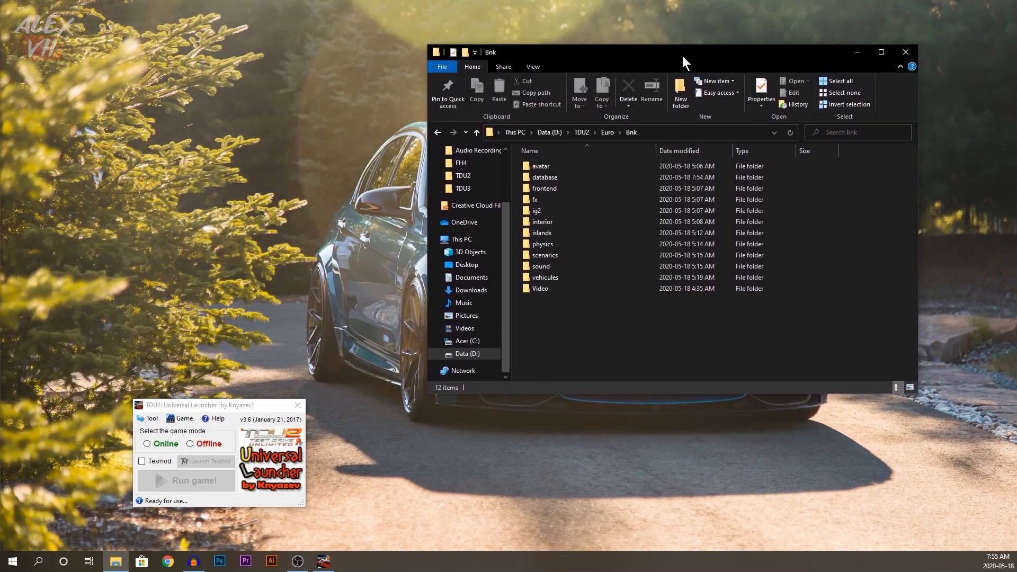
{"action": "left_click_drag", "start_coordinate": [255, 406], "coordinate": [650, 190]}
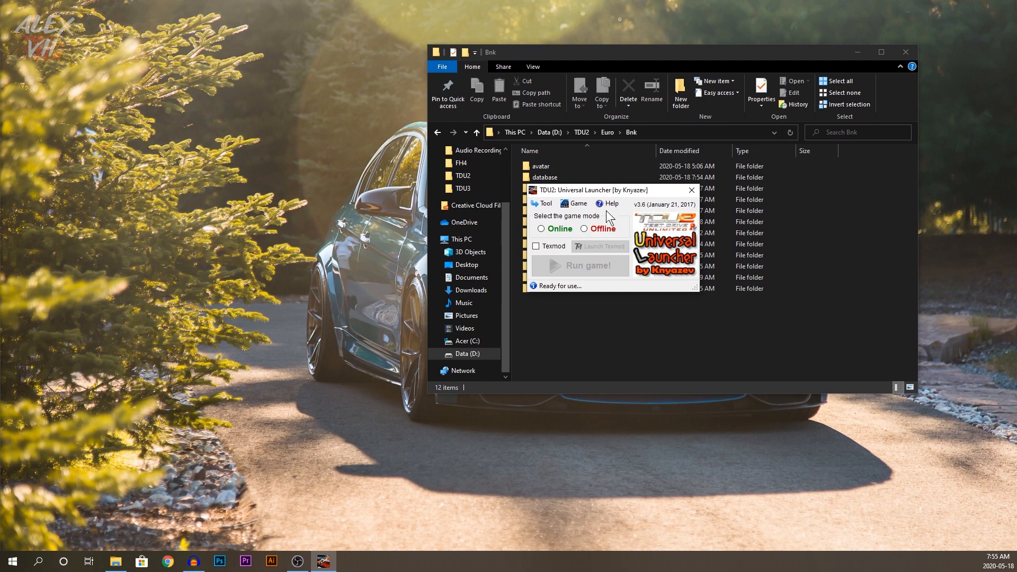
{"action": "left_click_drag", "start_coordinate": [667, 192], "coordinate": [691, 335]}
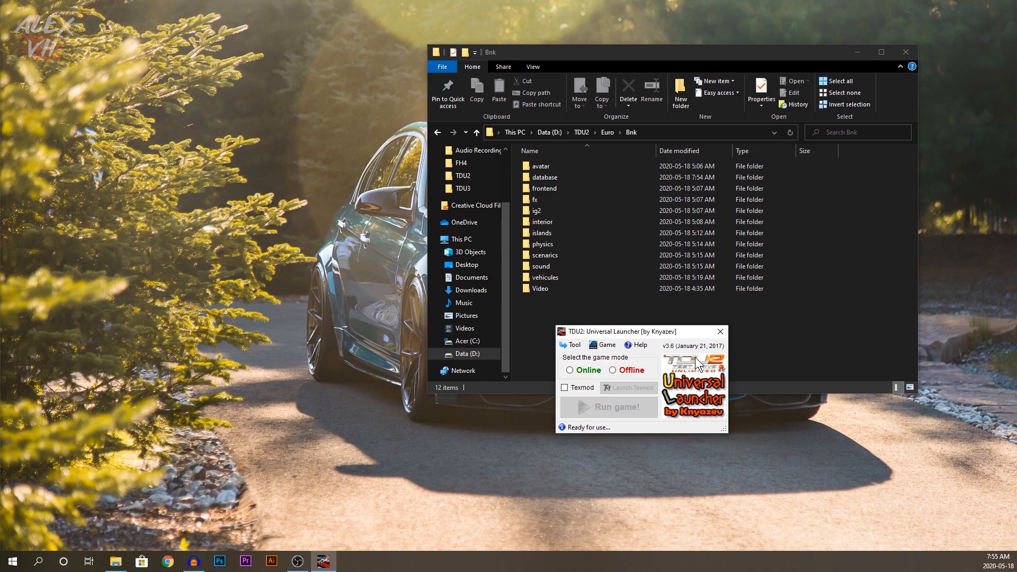
{"action": "left_click", "coordinate": [571, 345]}
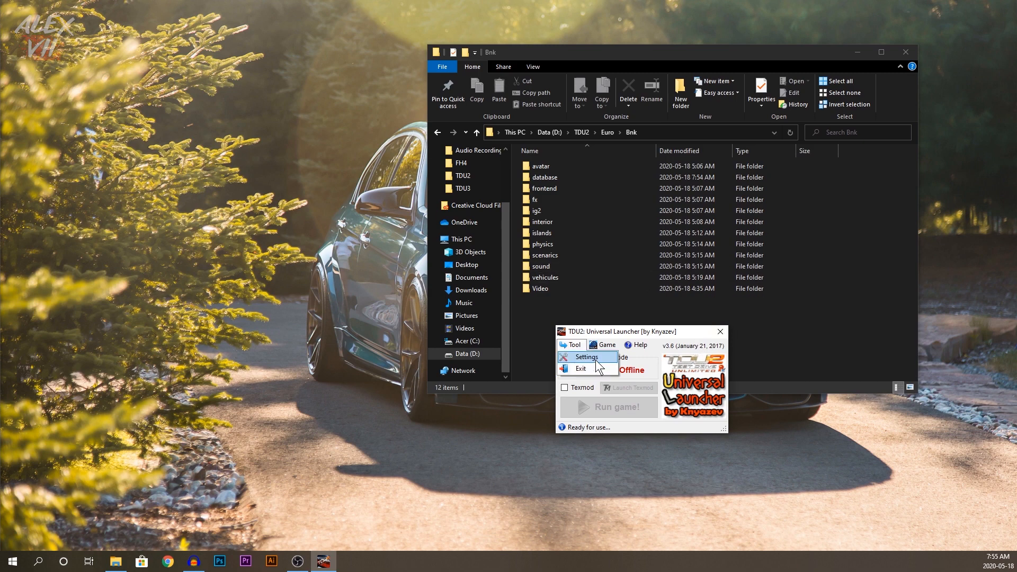
{"action": "left_click", "coordinate": [596, 361]}
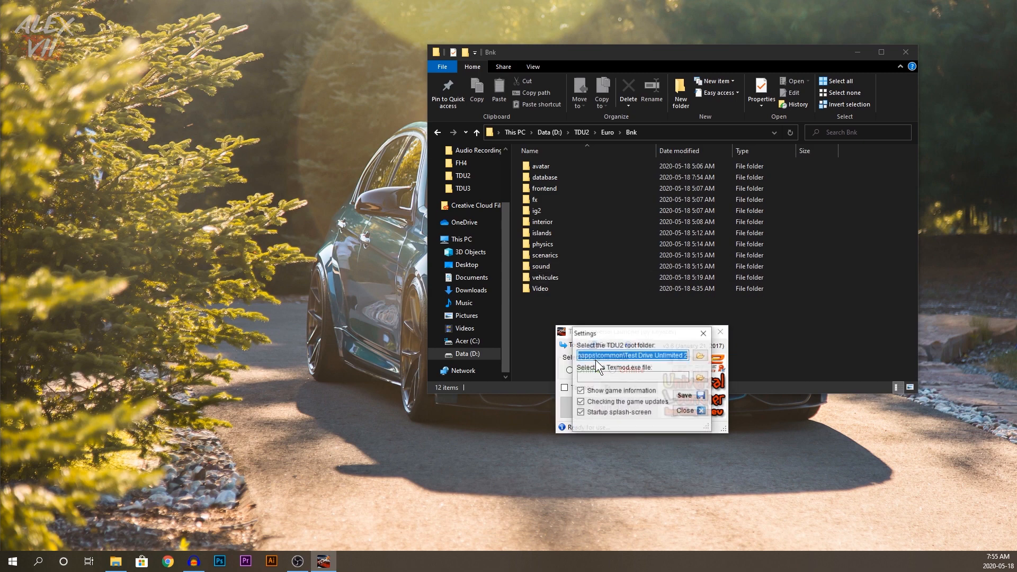
Choose D:\TDU2 as the TDU2 root folder and save the launcher settings.
{"action": "left_click", "coordinate": [701, 356]}
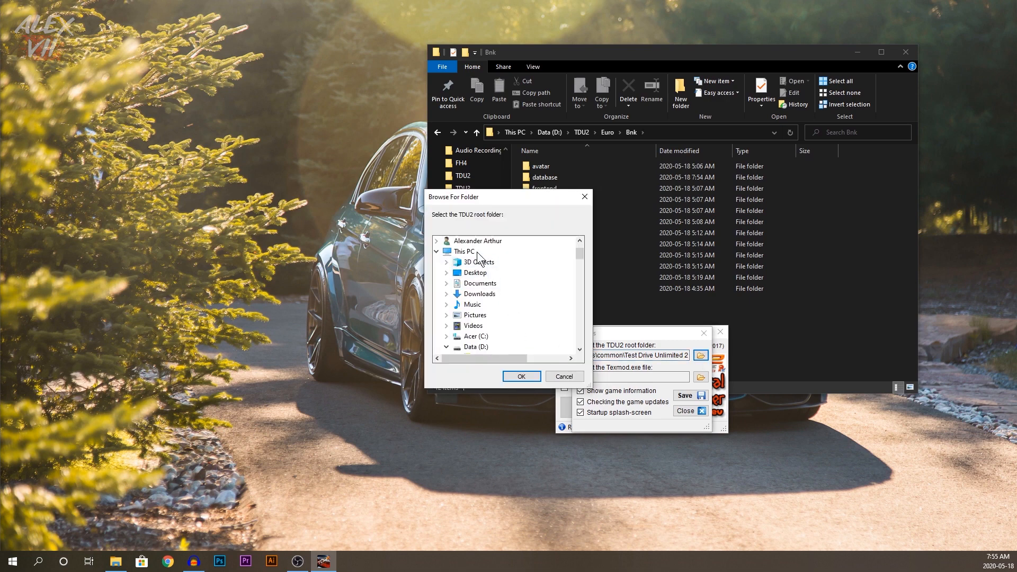
{"action": "scroll", "coordinate": [477, 280], "scroll_direction": "down", "scroll_amount": 5}
{"action": "scroll", "coordinate": [480, 296], "scroll_direction": "down", "scroll_amount": 10}
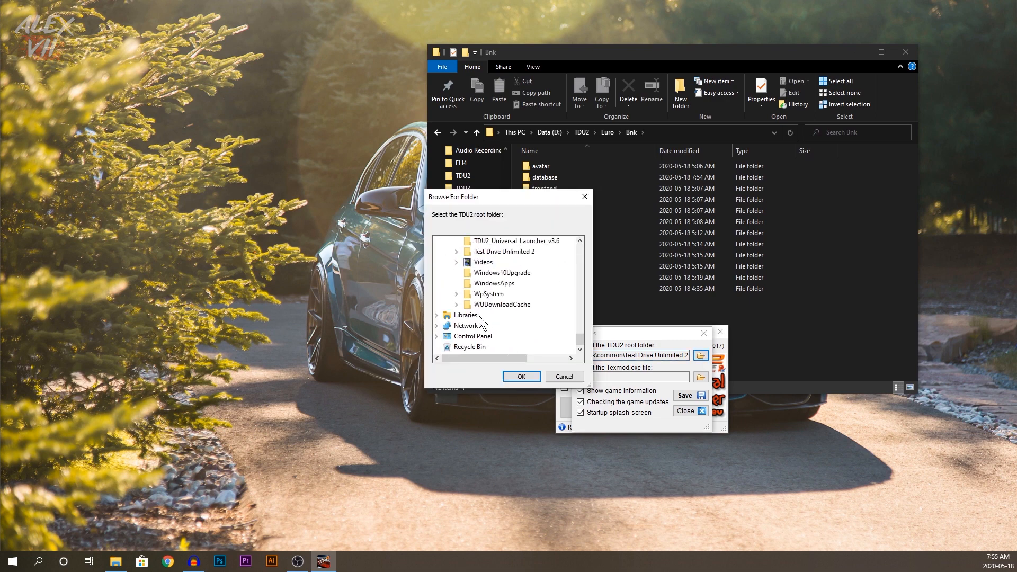
{"action": "scroll", "coordinate": [487, 290], "scroll_direction": "up", "scroll_amount": 1}
{"action": "left_click", "coordinate": [456, 294]}
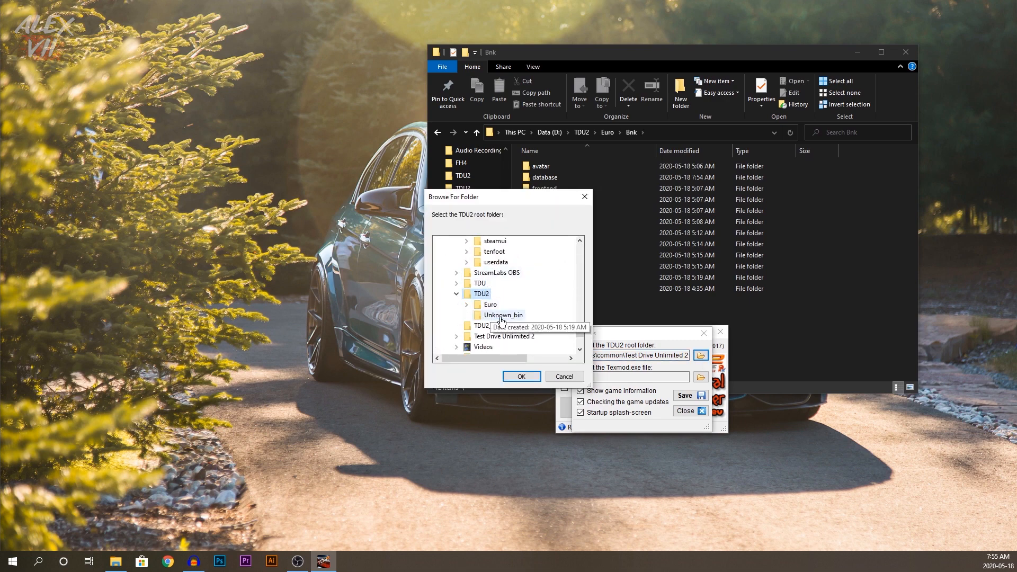
{"action": "left_click", "coordinate": [521, 376]}
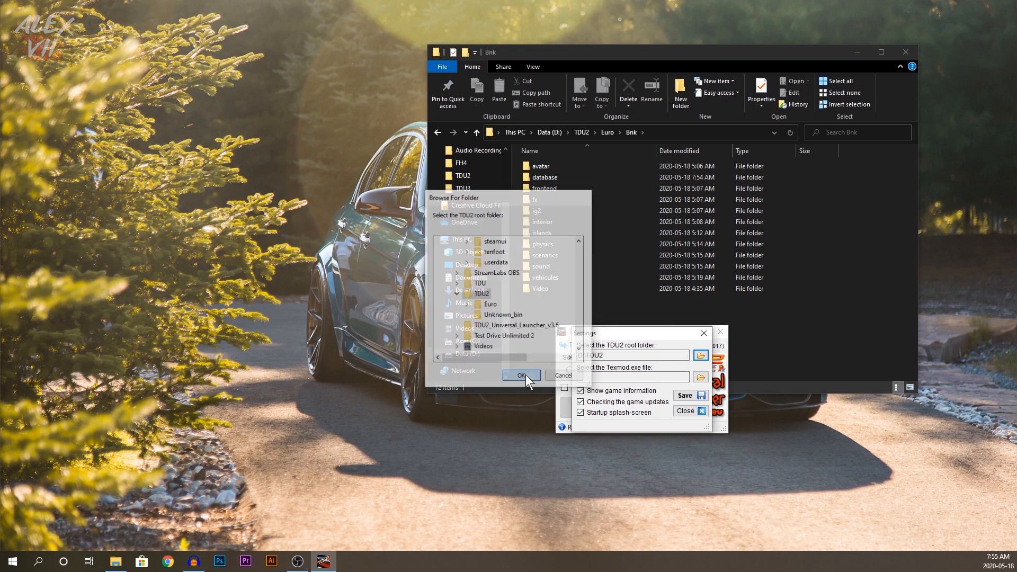
{"action": "left_click", "coordinate": [685, 395]}
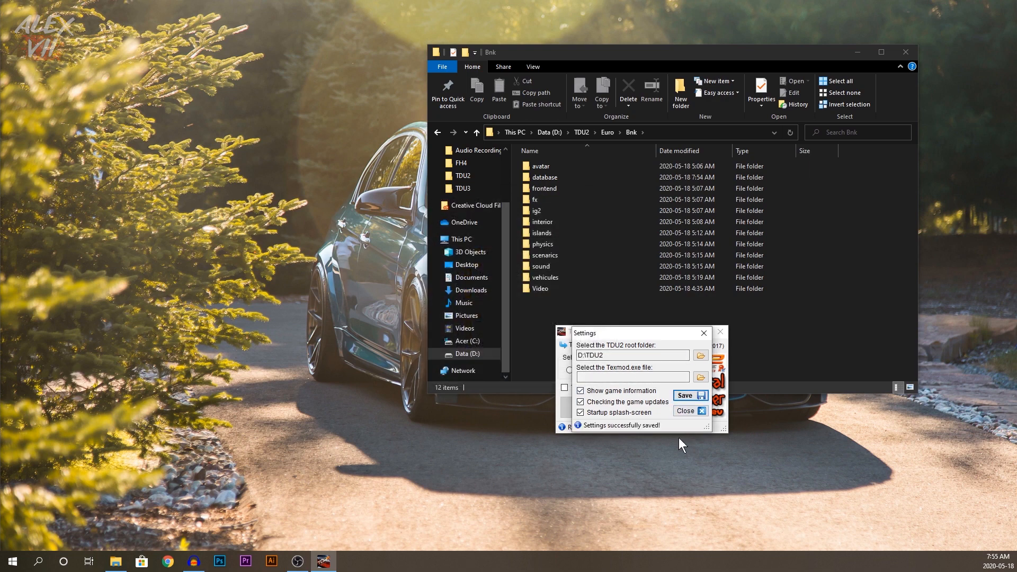
Leave the launcher settings and run Test Drive Unlimited 2 in Offline mode.
{"action": "left_click", "coordinate": [701, 413]}
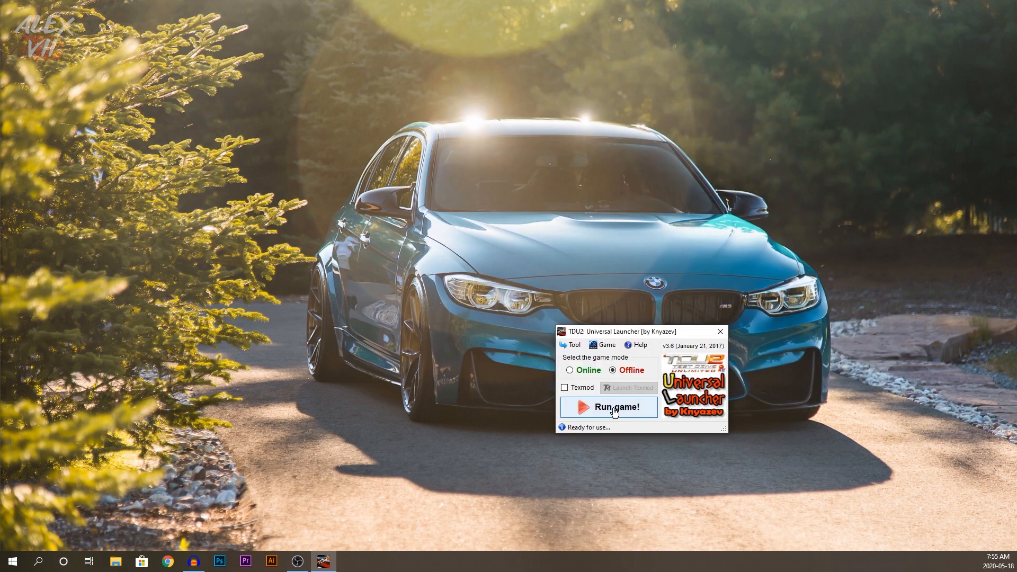
{"action": "left_click", "coordinate": [615, 412]}
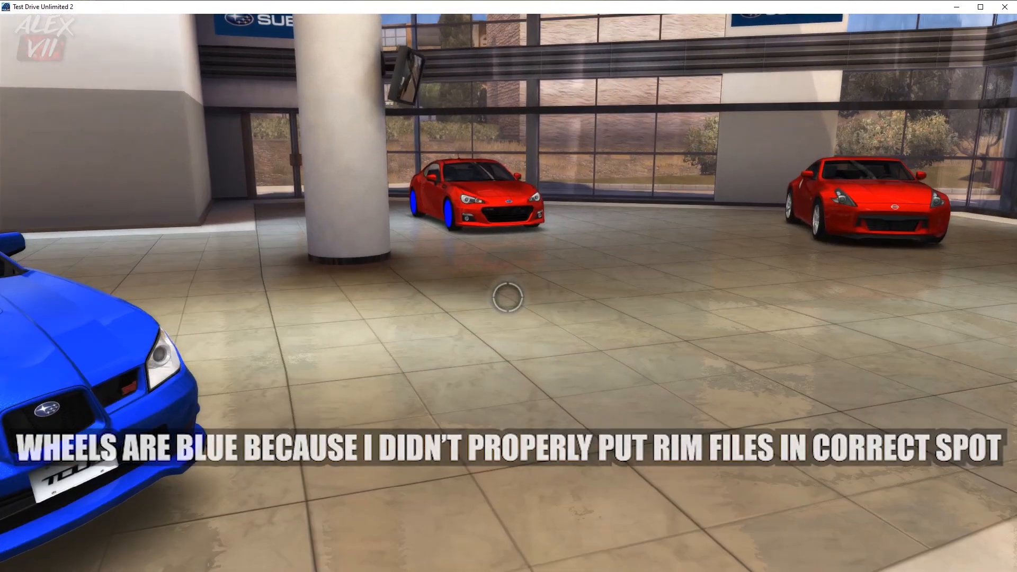
Approach the red Subaru in the dealership and examine its rims and paint color options.
{"action": "key", "text": "w"}
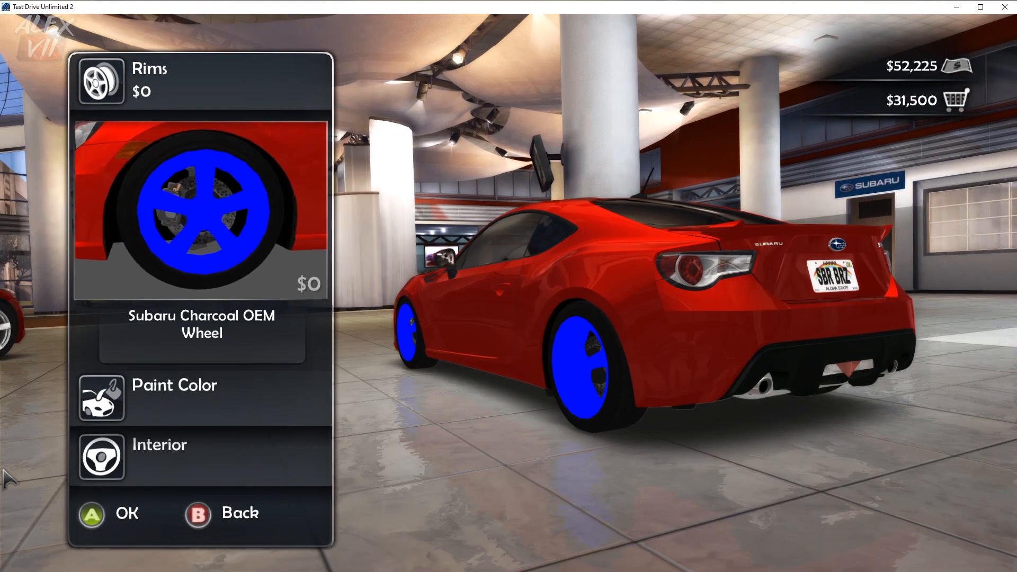
{"action": "key", "text": "Down"}
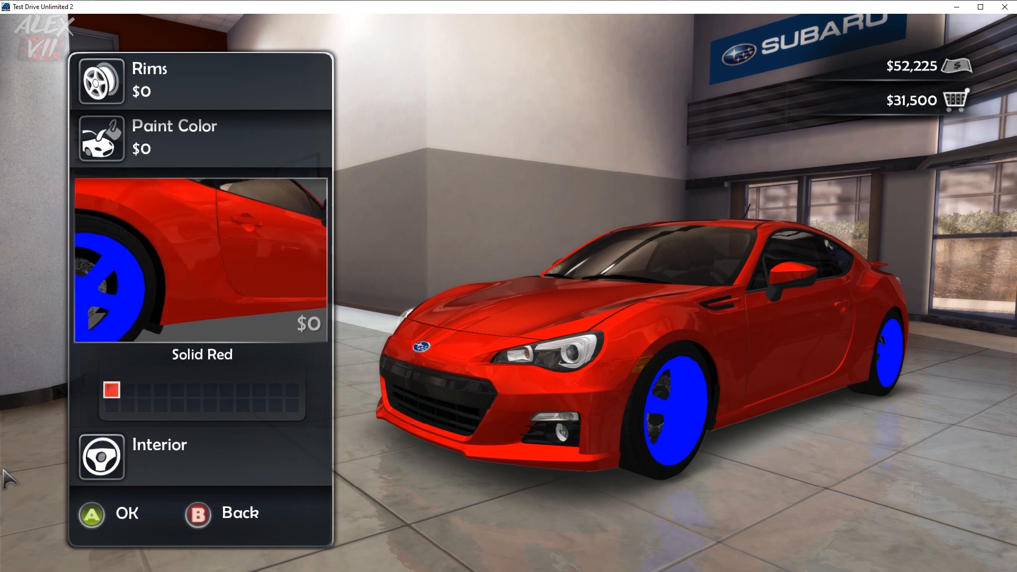
{"action": "key", "text": "Up"}
{"action": "key", "text": "Escape"}
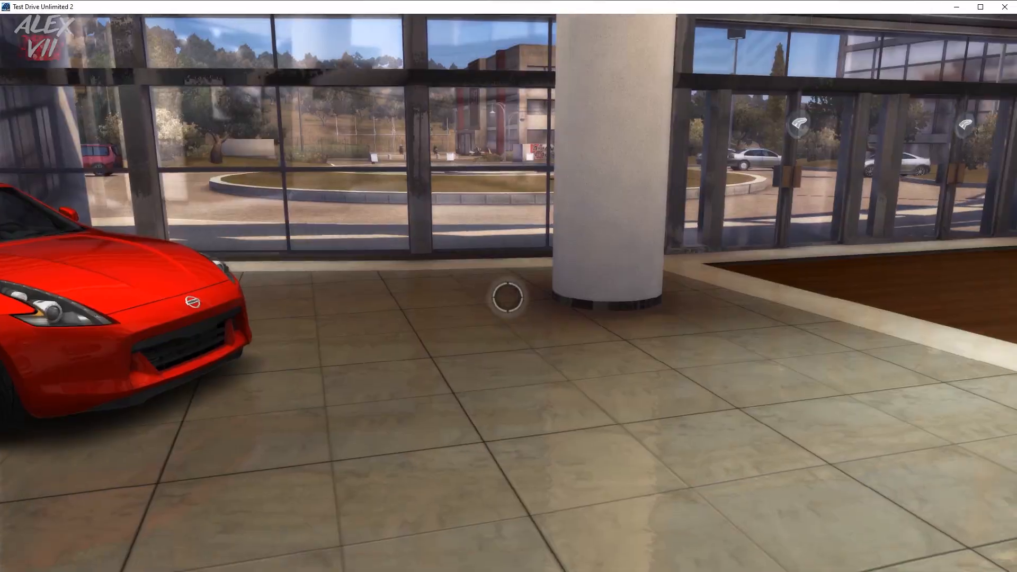
Walk through the dealership past the reception desk to the exit doors.
{"action": "key", "text": "w"}
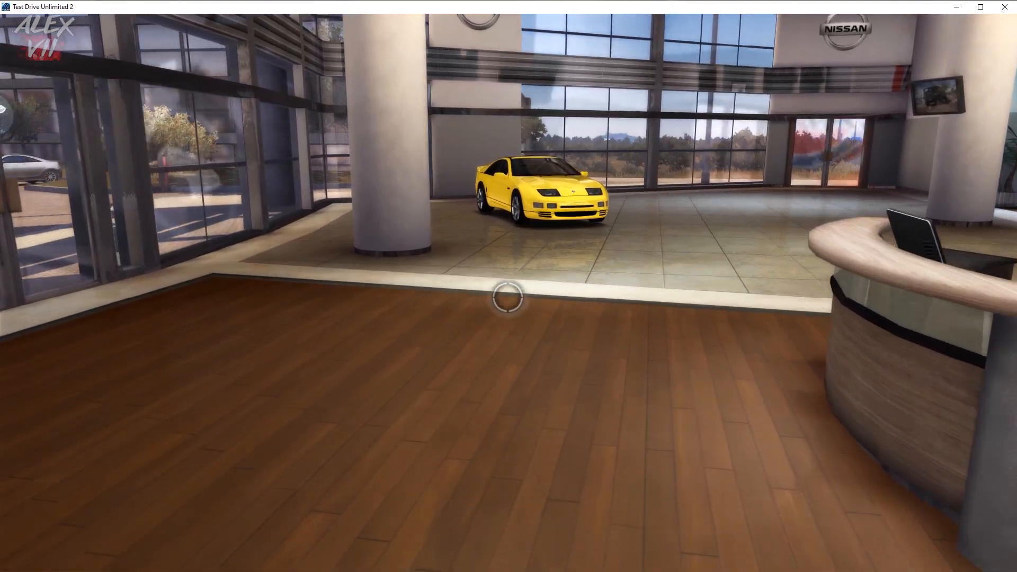
{"action": "key", "text": "w"}
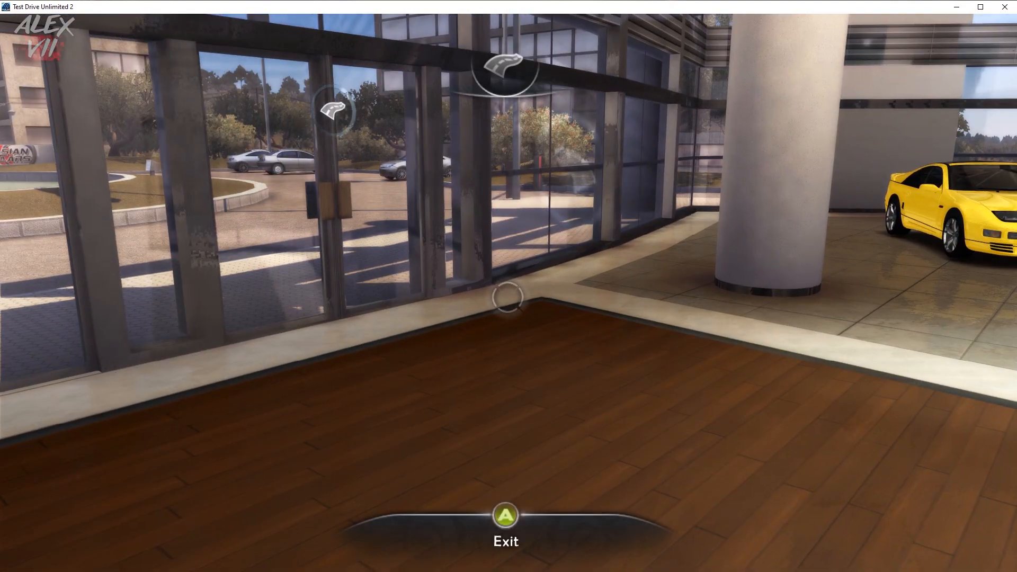